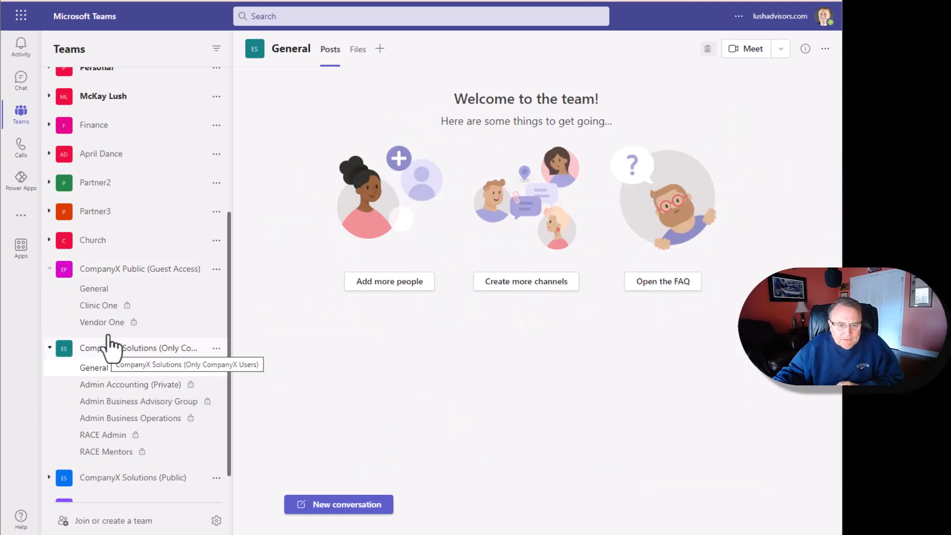
Browse CompanyX Public's General files, Clinic One and Vendor One, ending on collapsed Clinic One
click(102, 290)
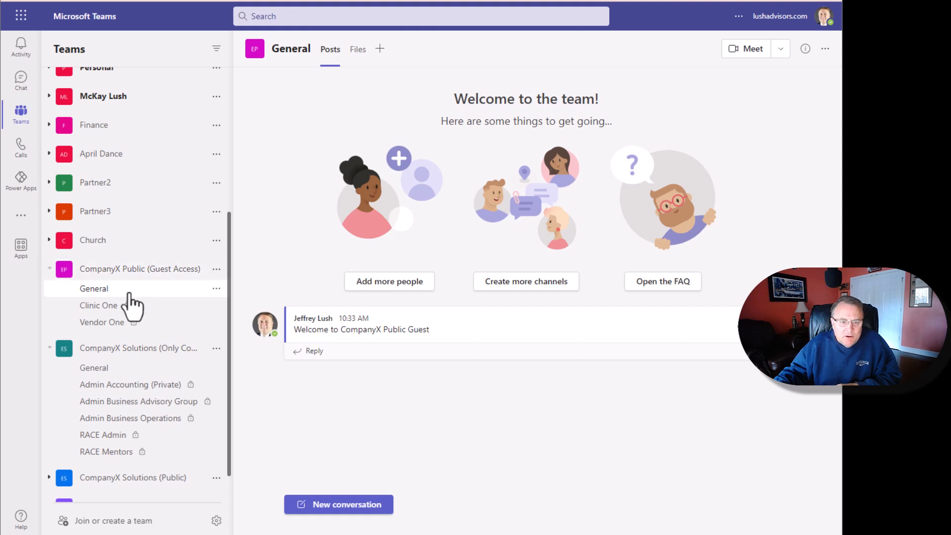
click(356, 50)
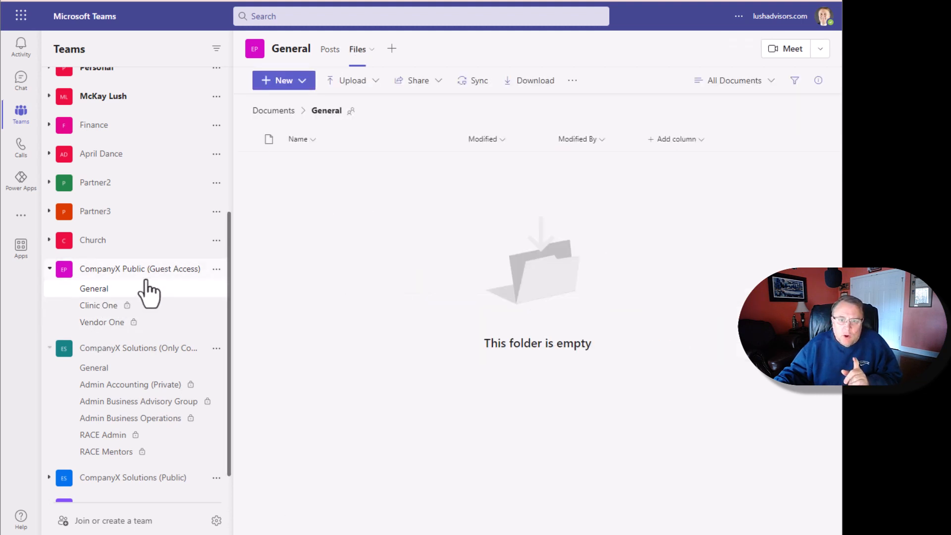
click(101, 305)
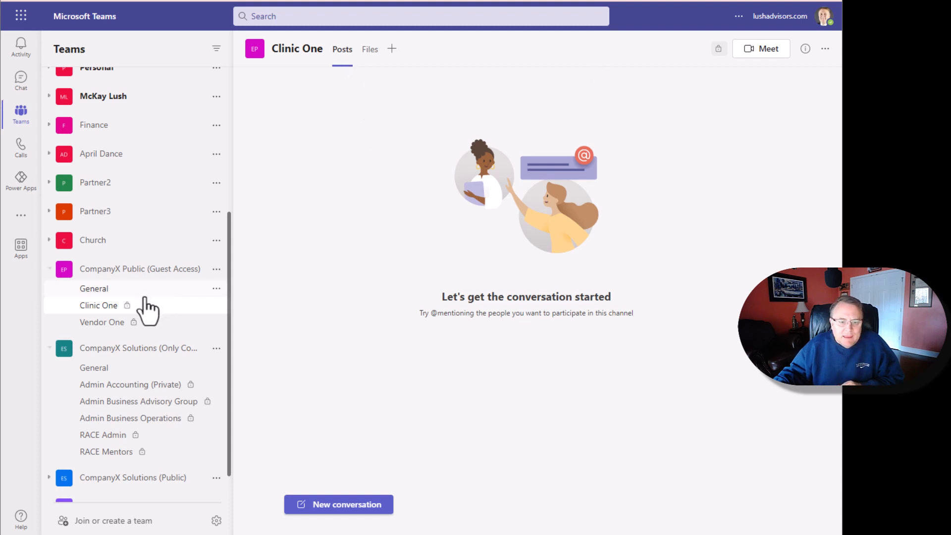
click(105, 291)
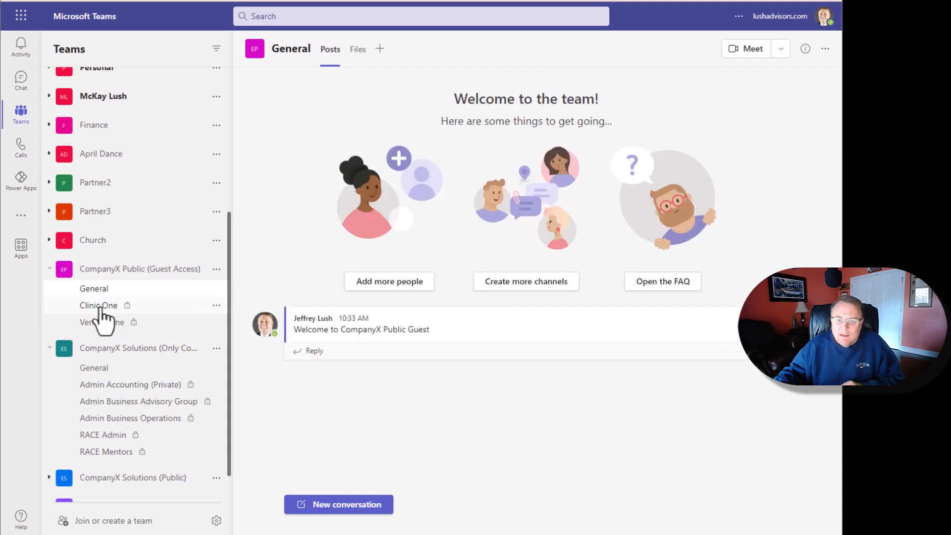
click(101, 306)
click(102, 321)
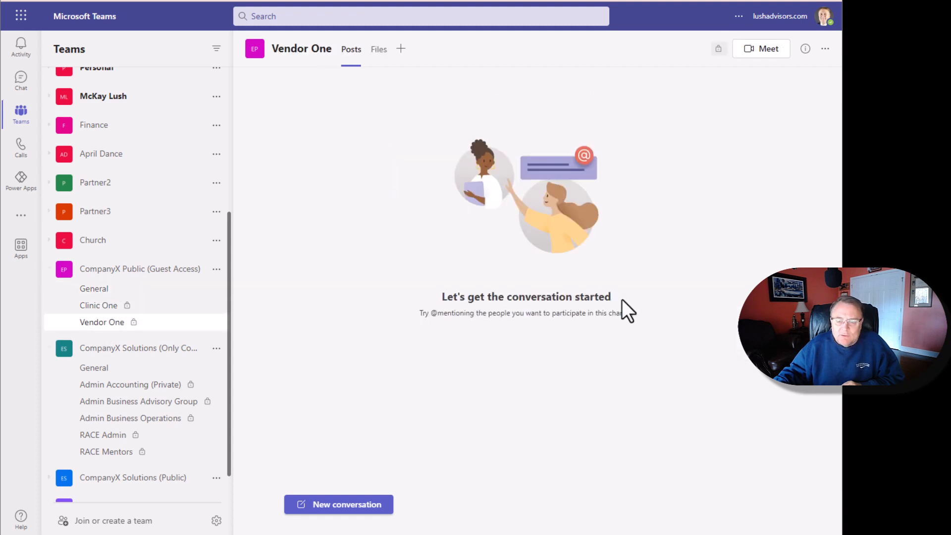
click(129, 289)
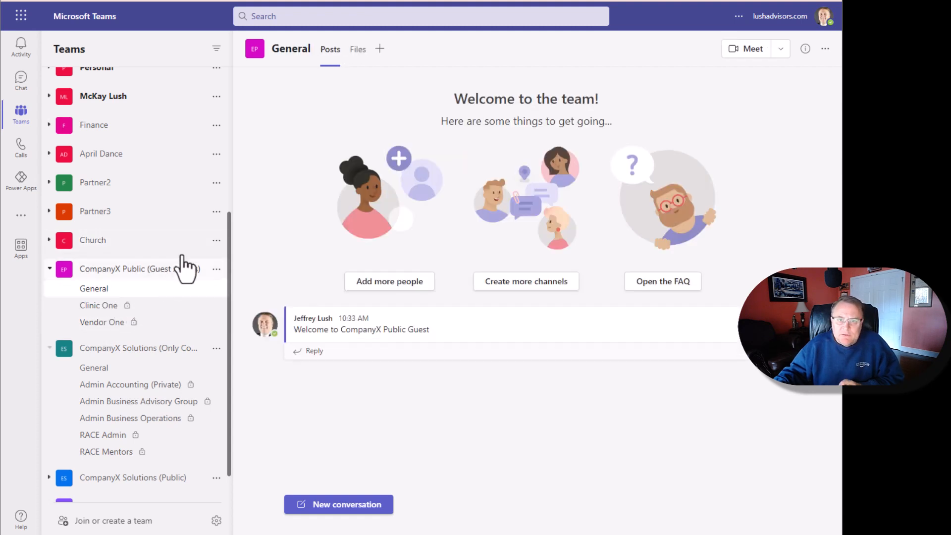
click(113, 305)
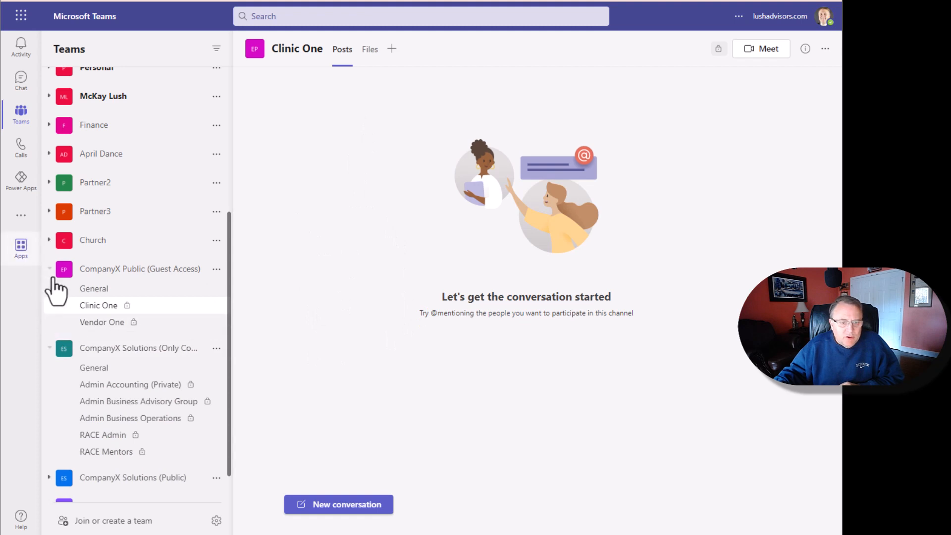
click(49, 270)
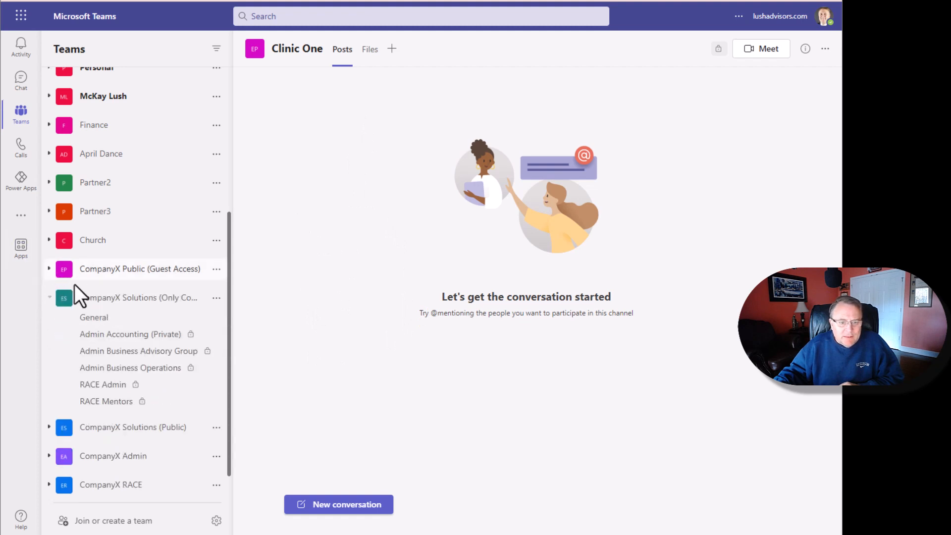
Open CompanyX Solutions' General channel and show its info pane: 3 members (one guest), 9 apps
click(92, 320)
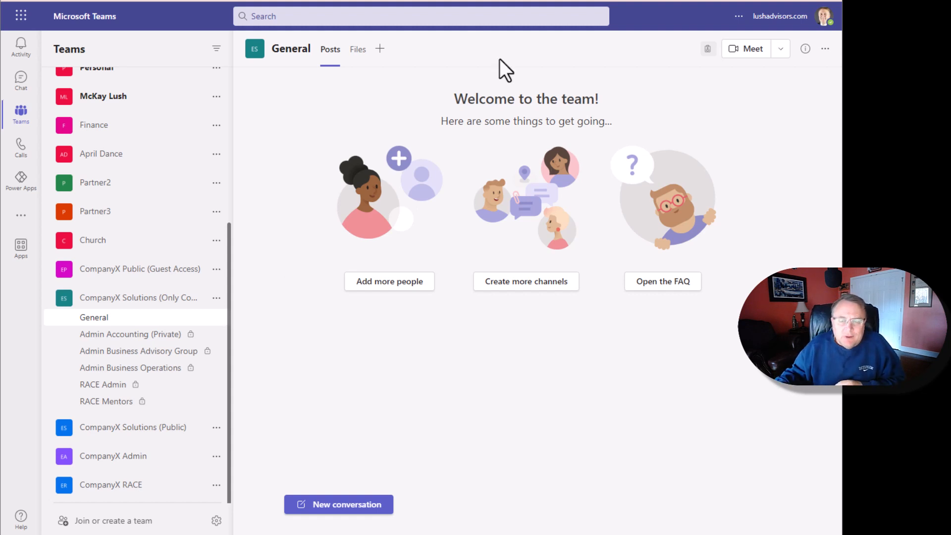
click(806, 48)
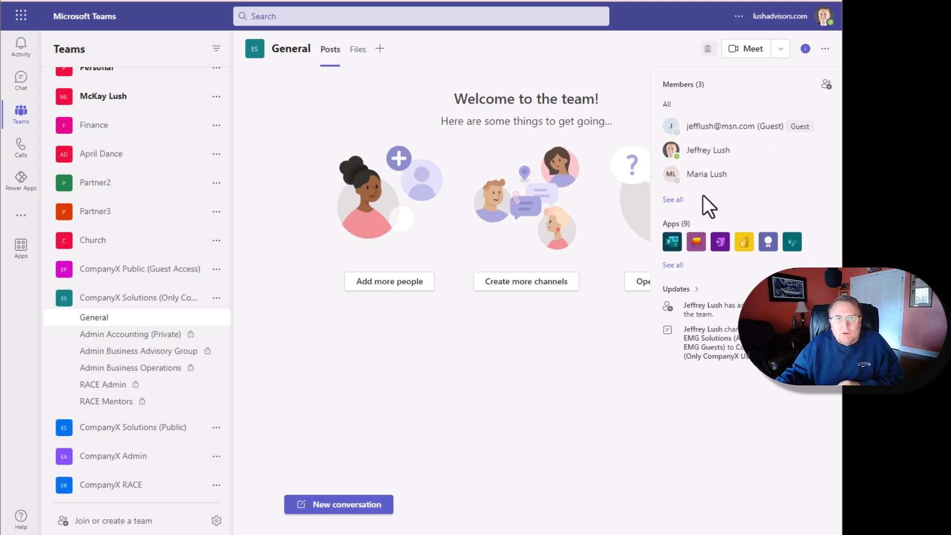
Cancel the add-member window, then open CompanyX Solutions' full member list via See all
click(826, 86)
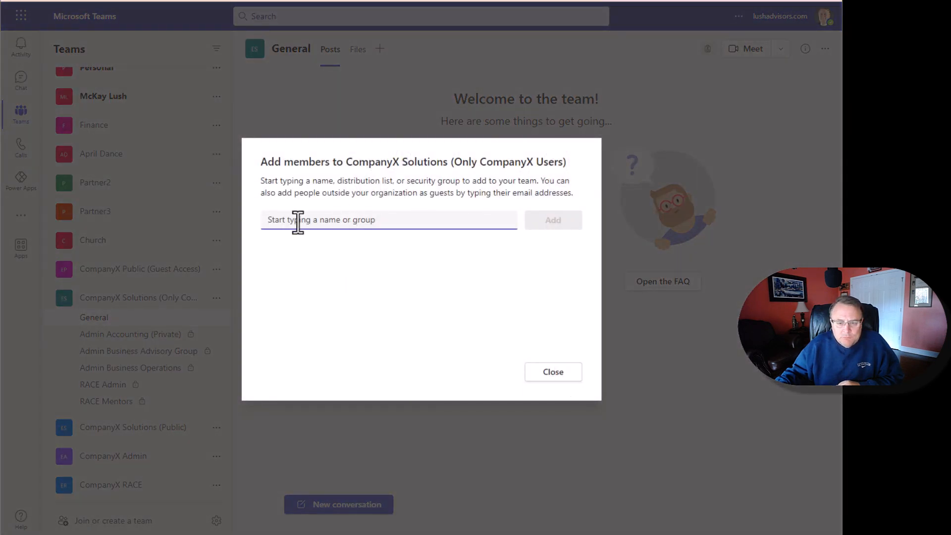
click(578, 374)
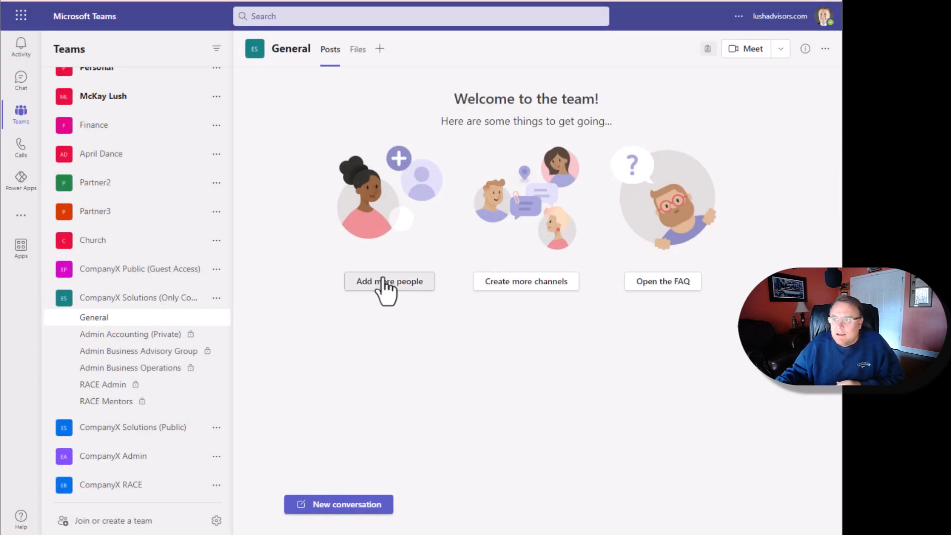
click(806, 49)
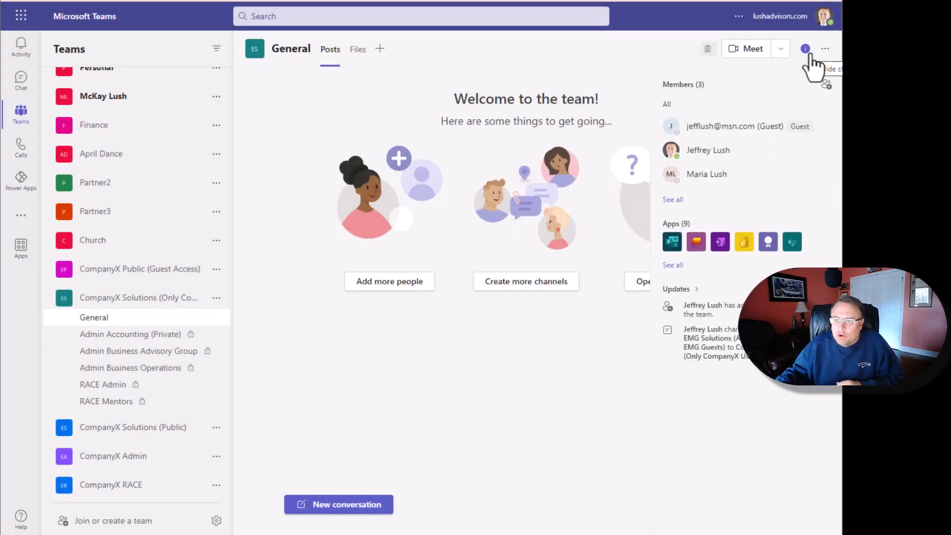
click(676, 200)
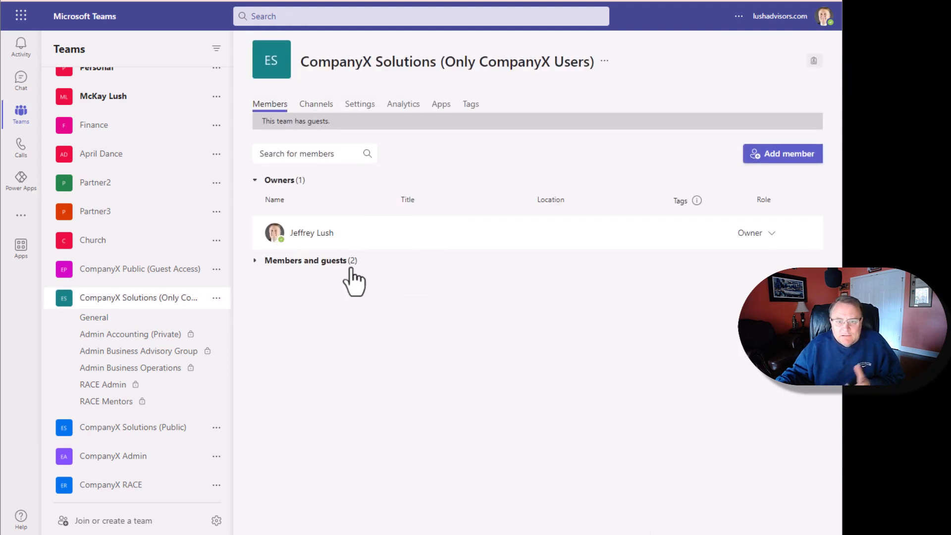
Remove the guest from Members and guests, then start adding a new member to CompanyX Solutions
click(256, 262)
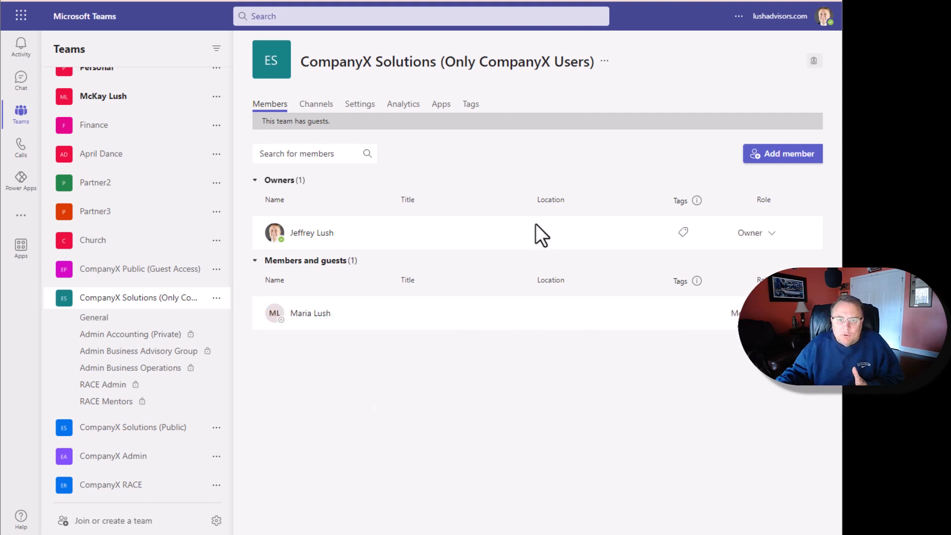
click(120, 316)
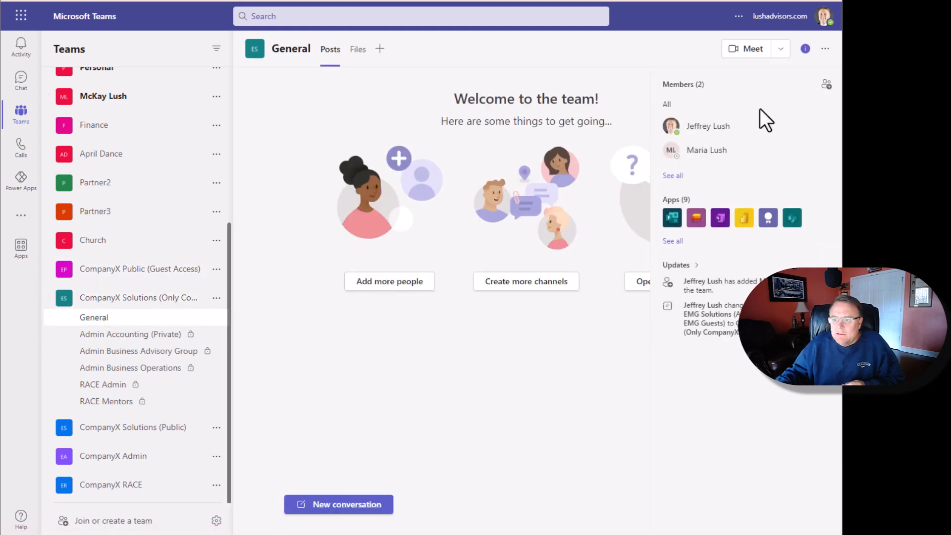
click(680, 174)
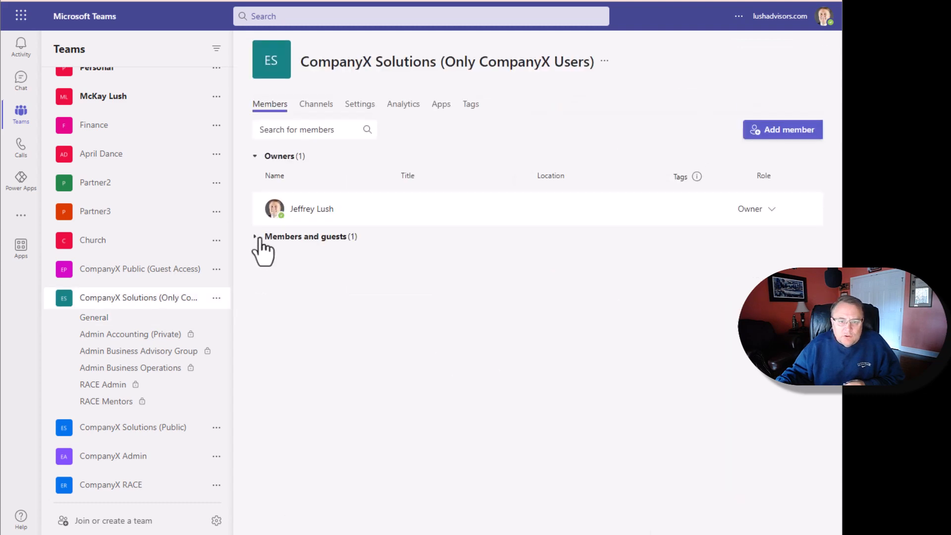
click(266, 238)
click(792, 130)
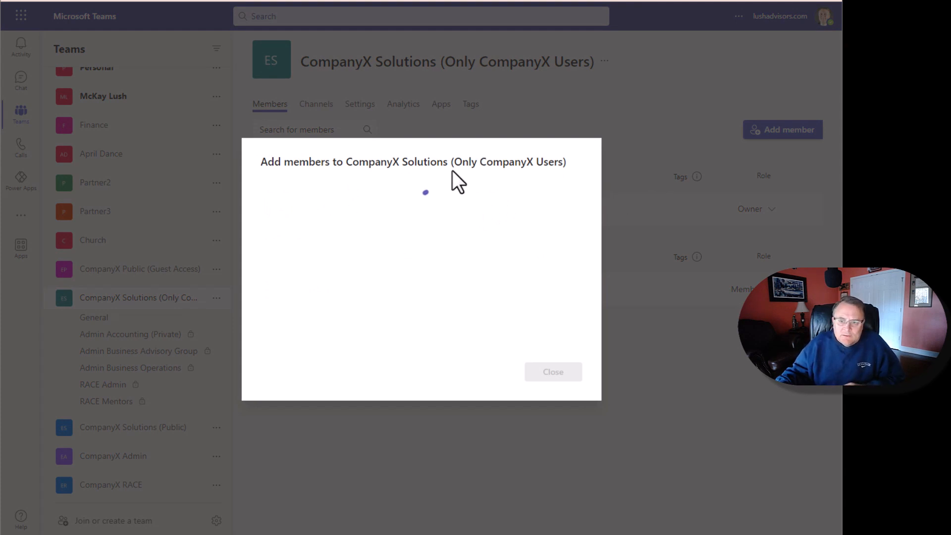
Enter the guest's address, choose the (Guest) suggestion, add them, and close the window
text(jefflu)
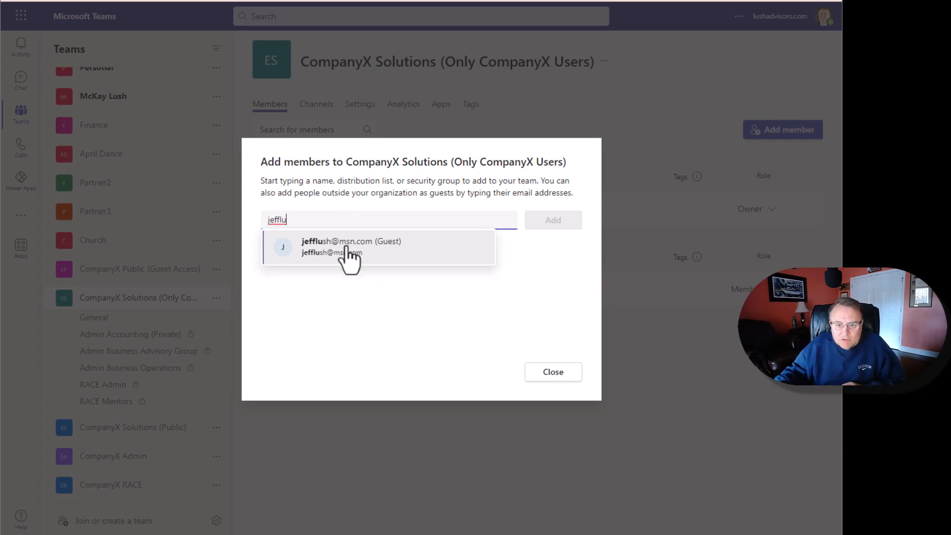
click(348, 248)
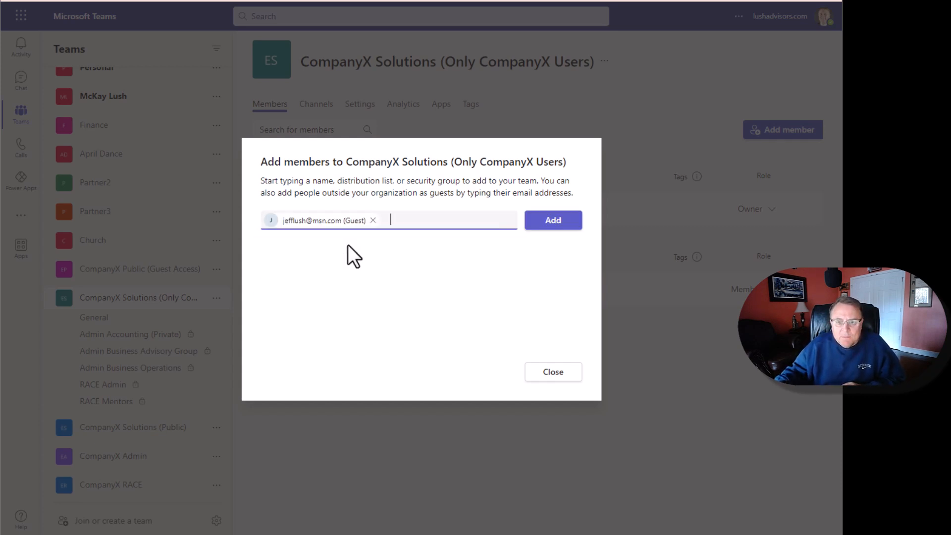
click(562, 227)
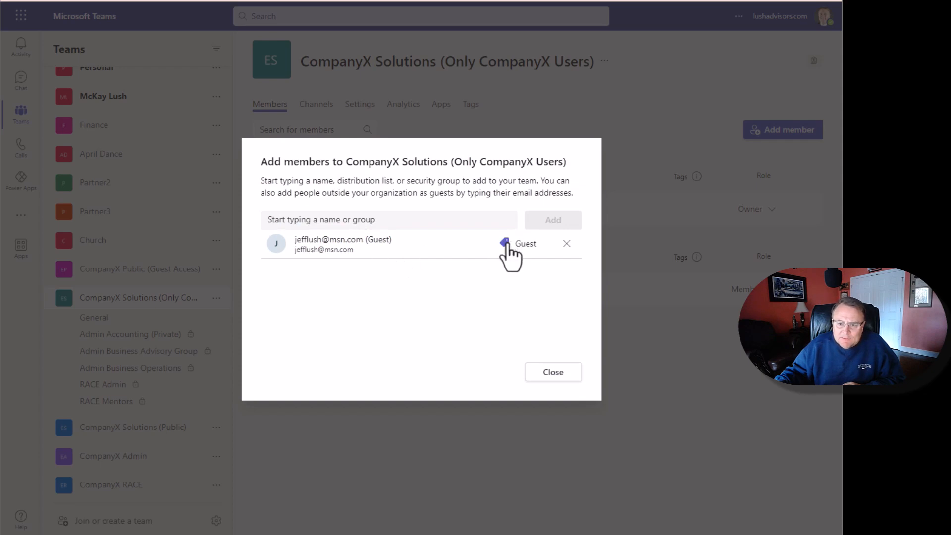
click(554, 373)
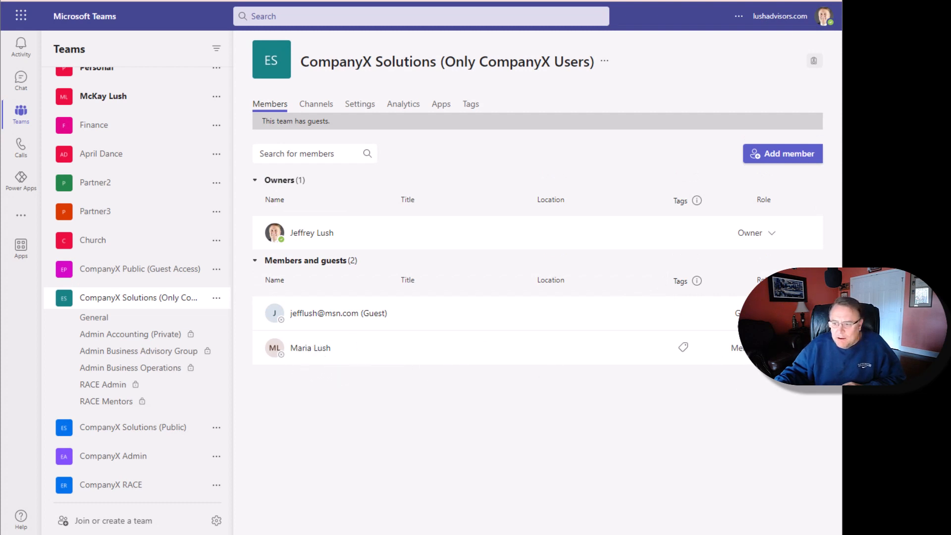
Inspect a member's role and profile card unchanged, then open General with the details pane hidden
click(771, 348)
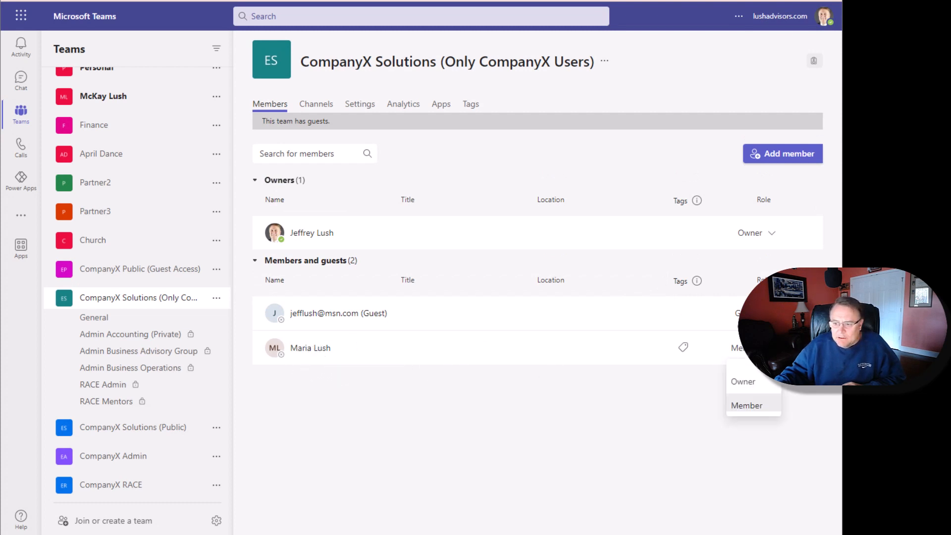
click(626, 382)
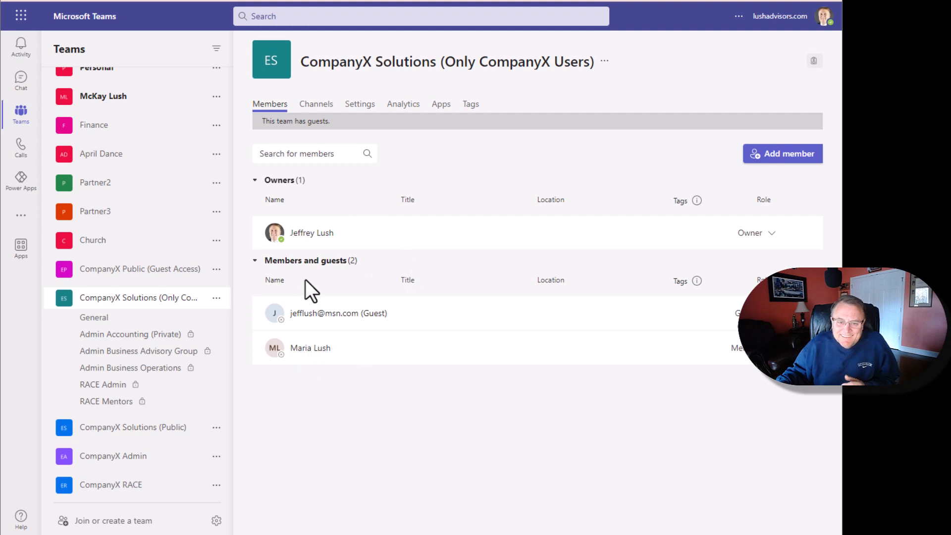
click(318, 358)
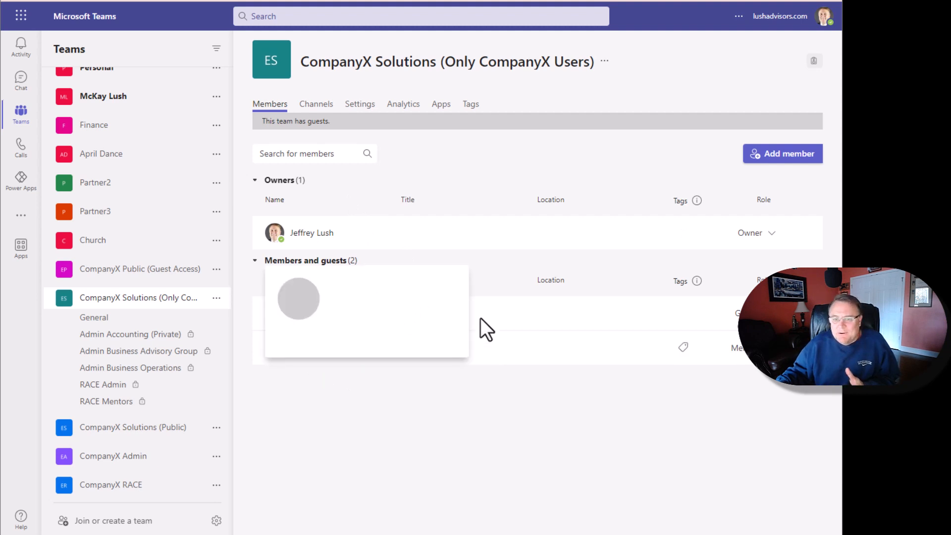
click(558, 411)
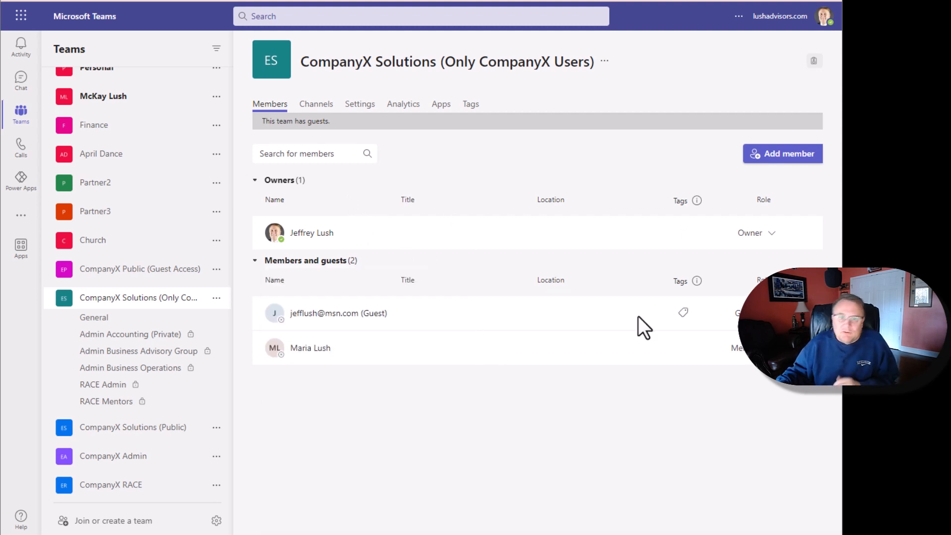
click(112, 322)
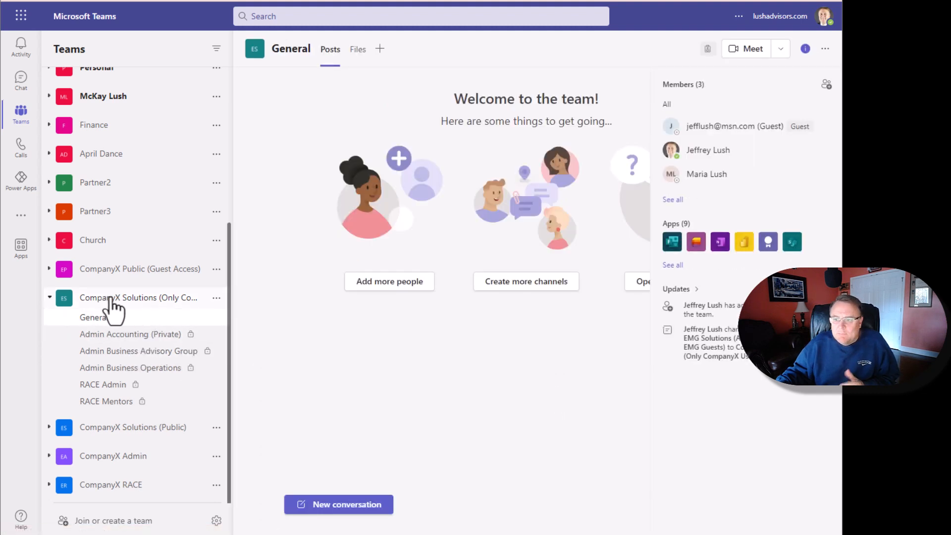
click(805, 49)
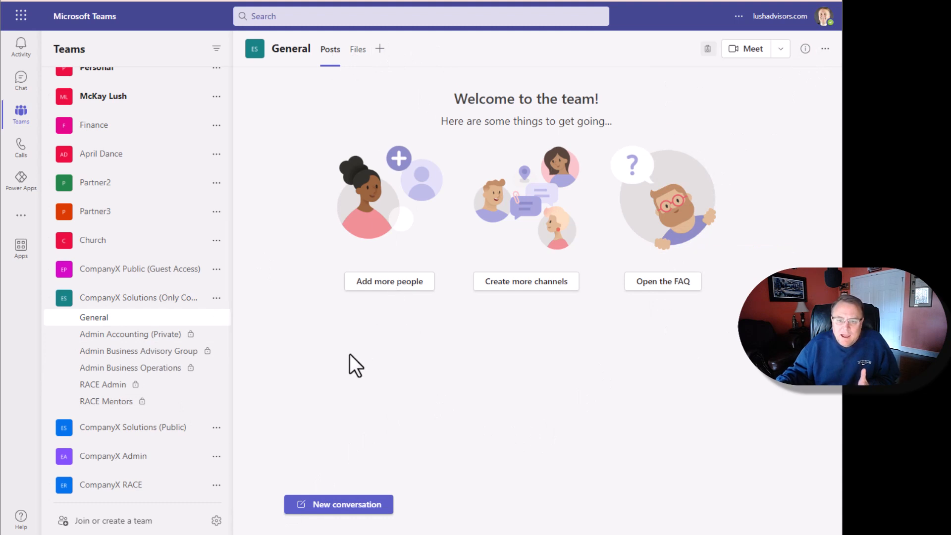
Post 'Hello' as a new conversation in General, glance at its Files, and return to Posts
click(345, 507)
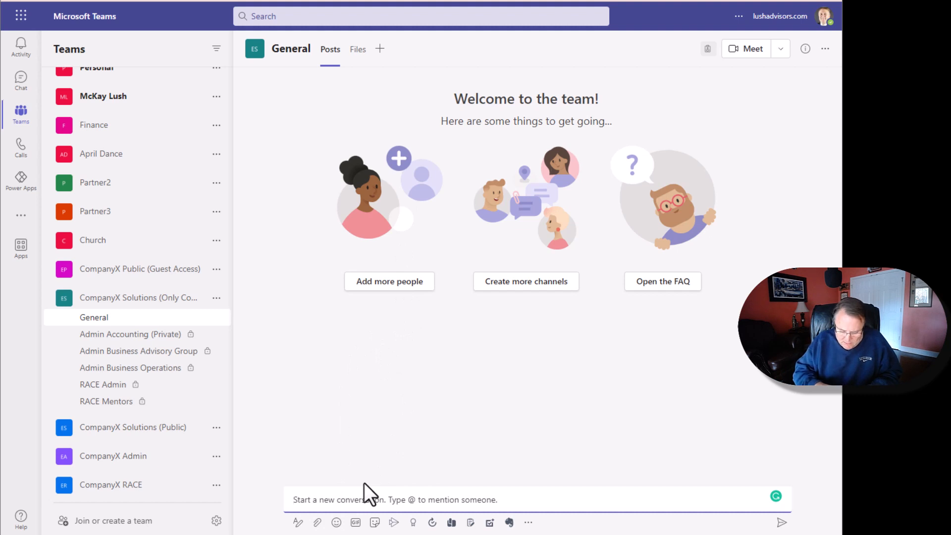
text(Hello)
key(Return)
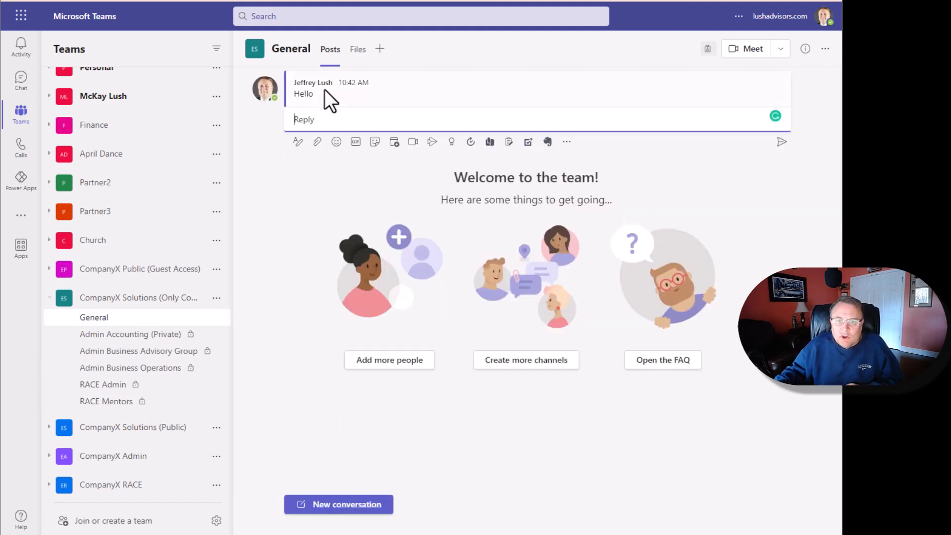
click(355, 54)
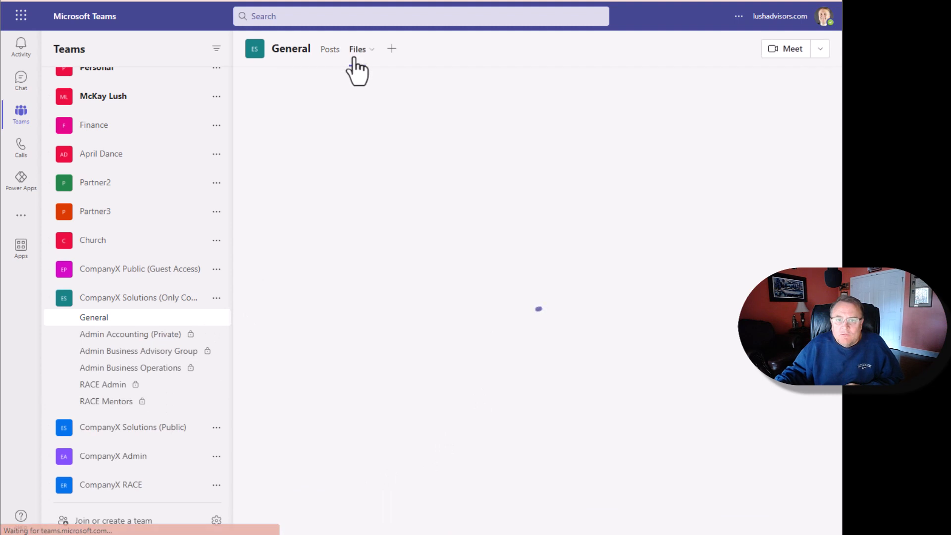
click(331, 54)
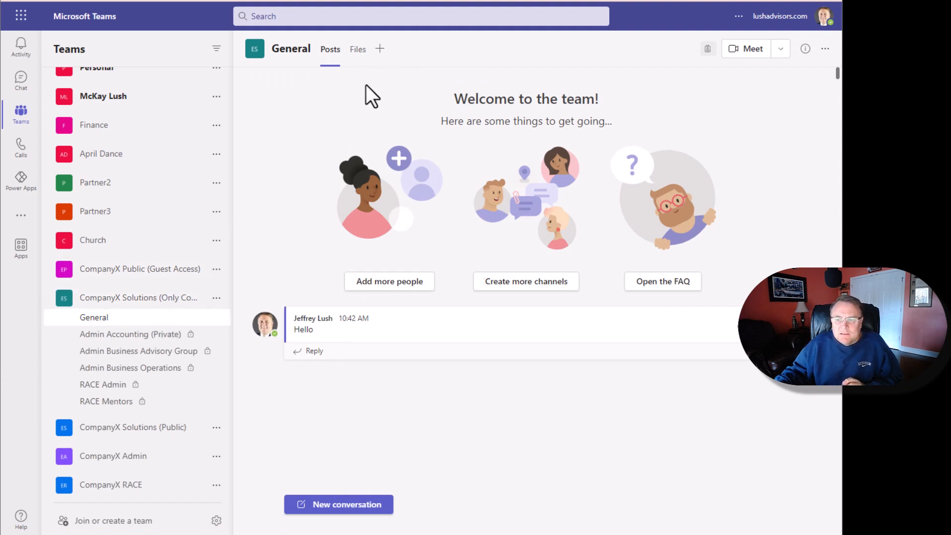
Upload discover2action.txt into the General channel's Files library
click(353, 56)
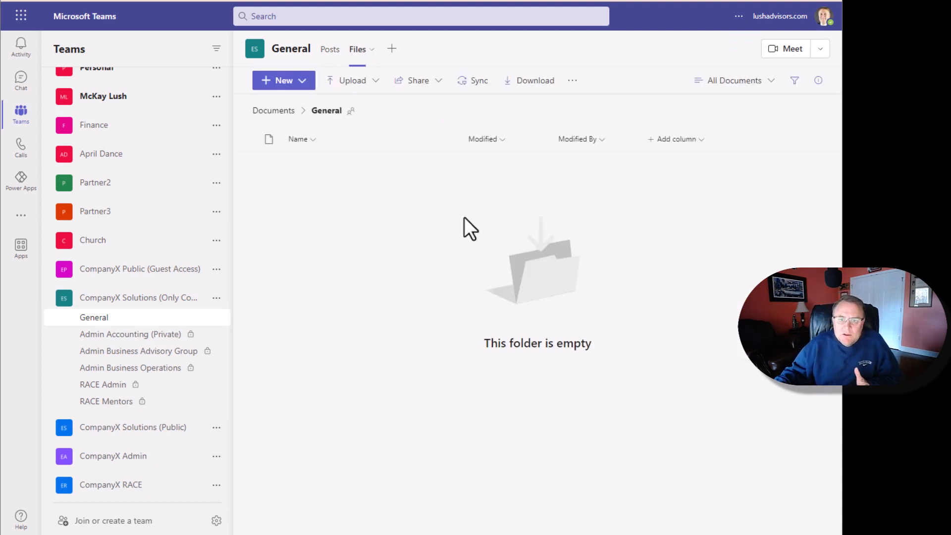
click(342, 82)
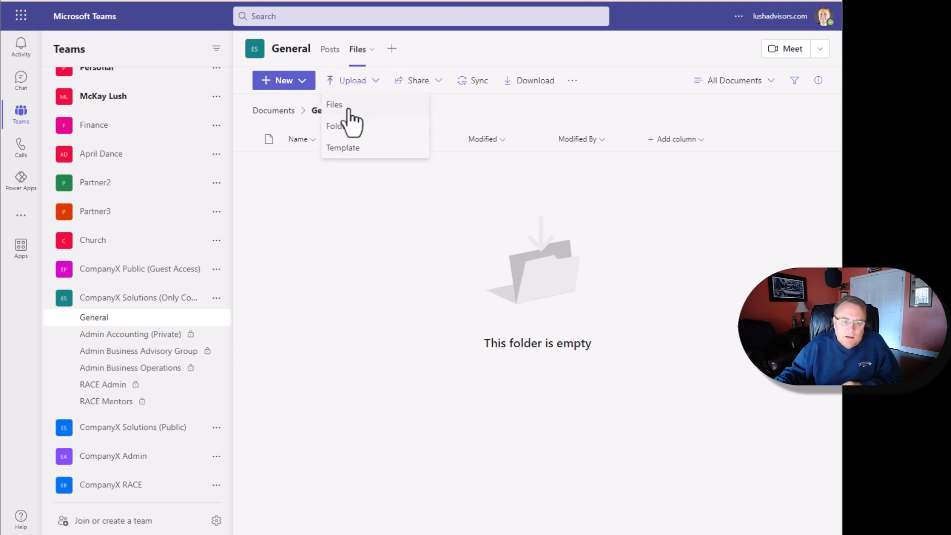
click(349, 110)
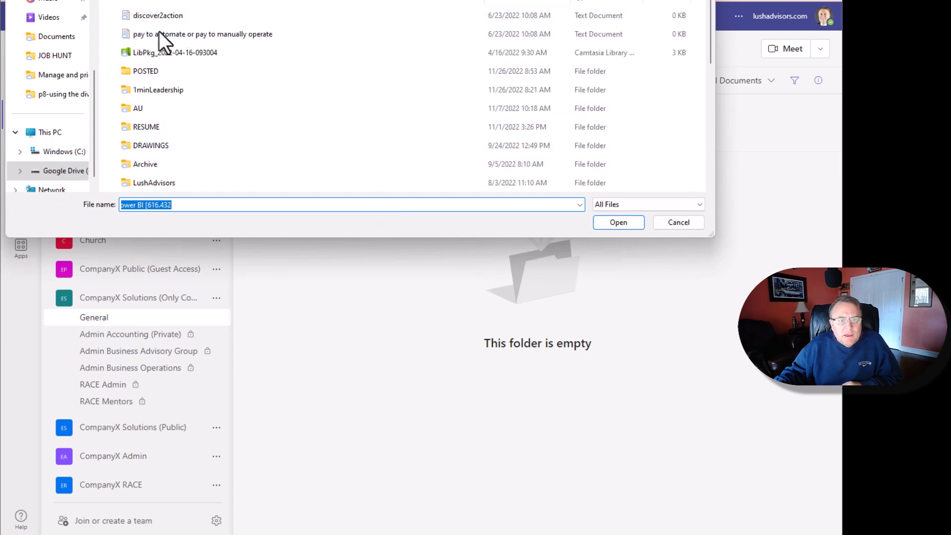
click(168, 15)
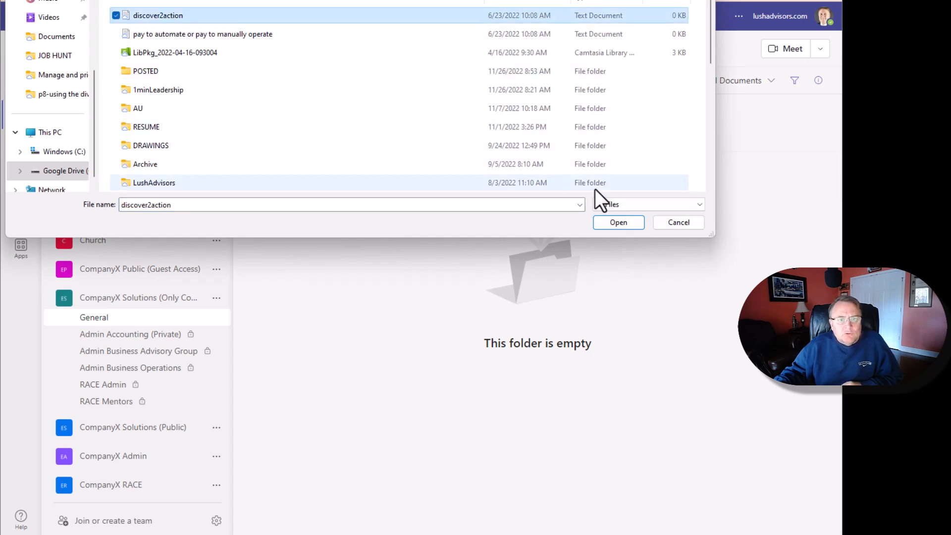
click(626, 221)
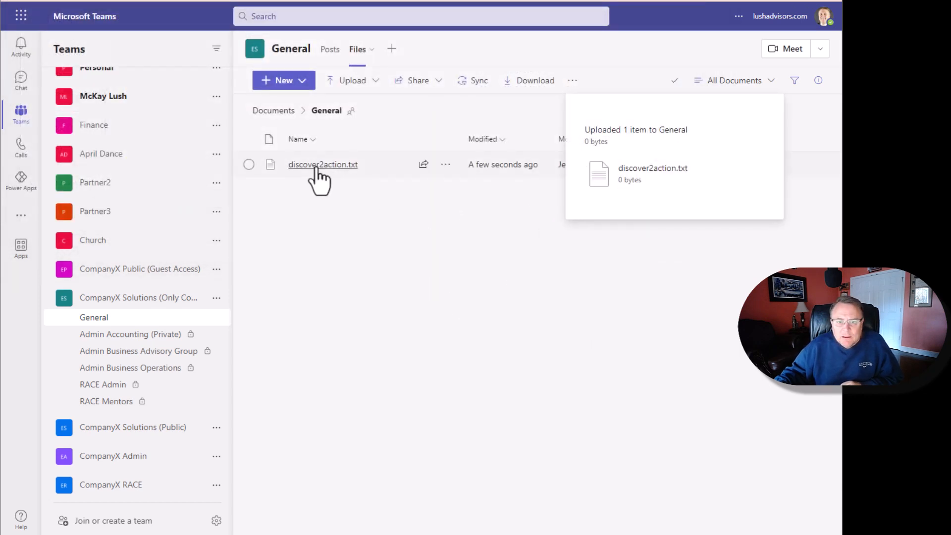
click(762, 82)
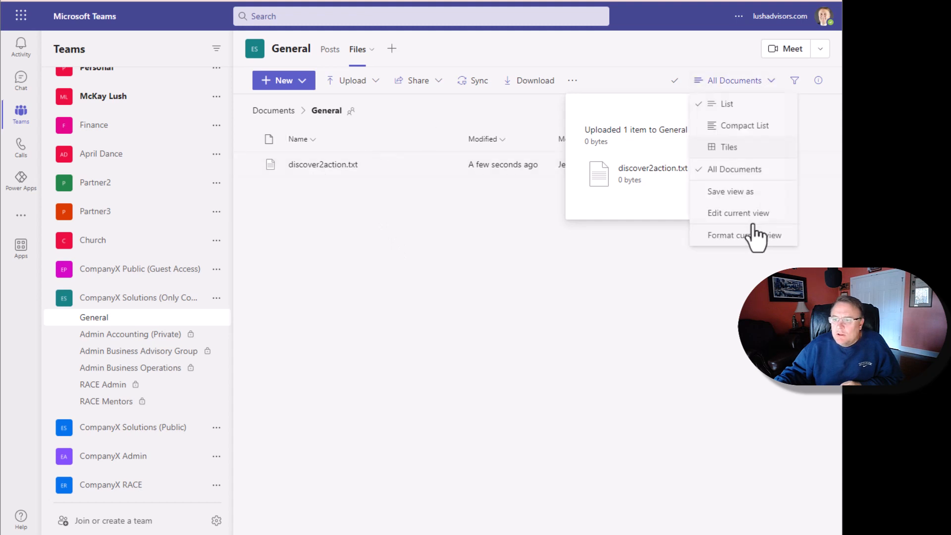
click(526, 373)
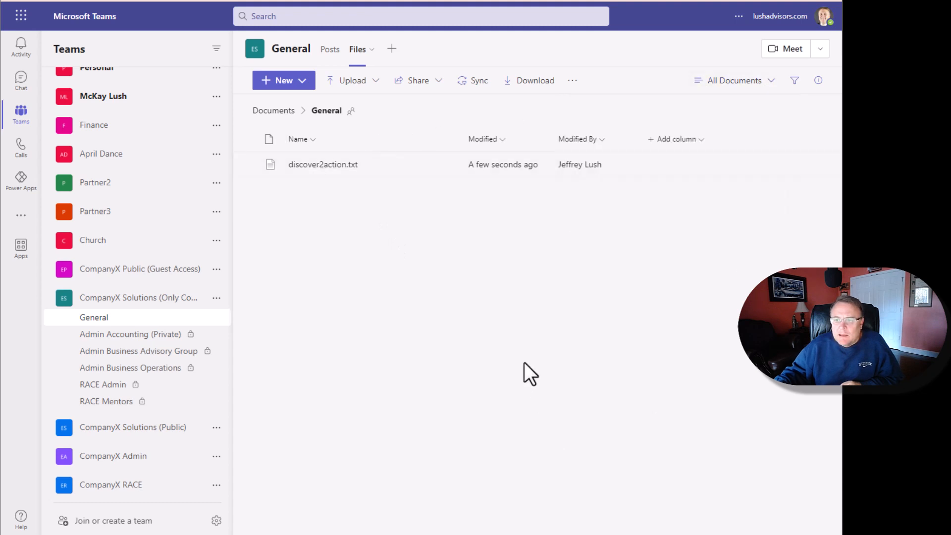
click(324, 50)
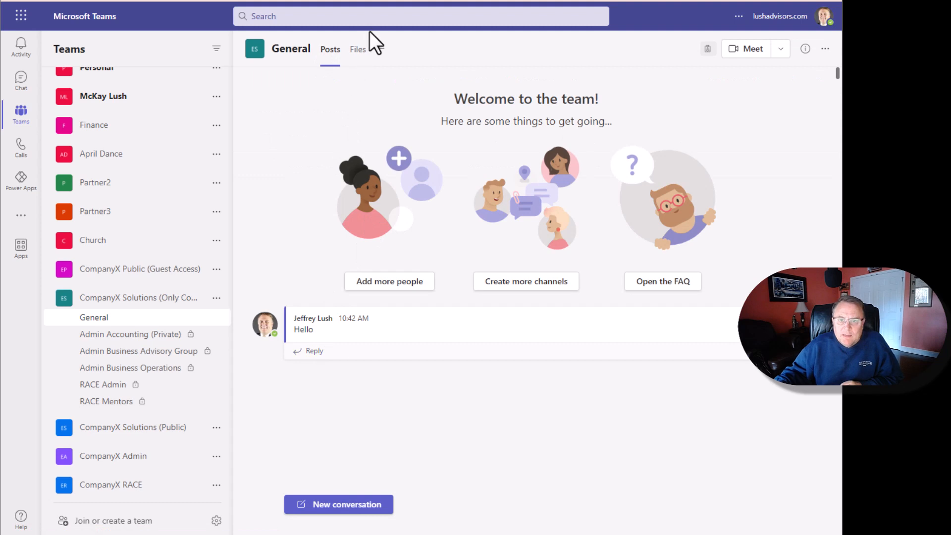
click(359, 51)
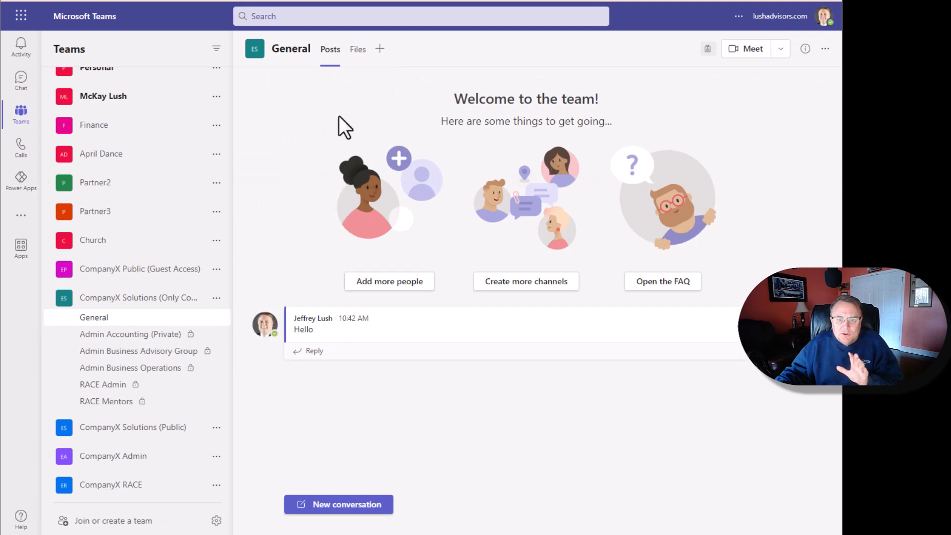
click(363, 50)
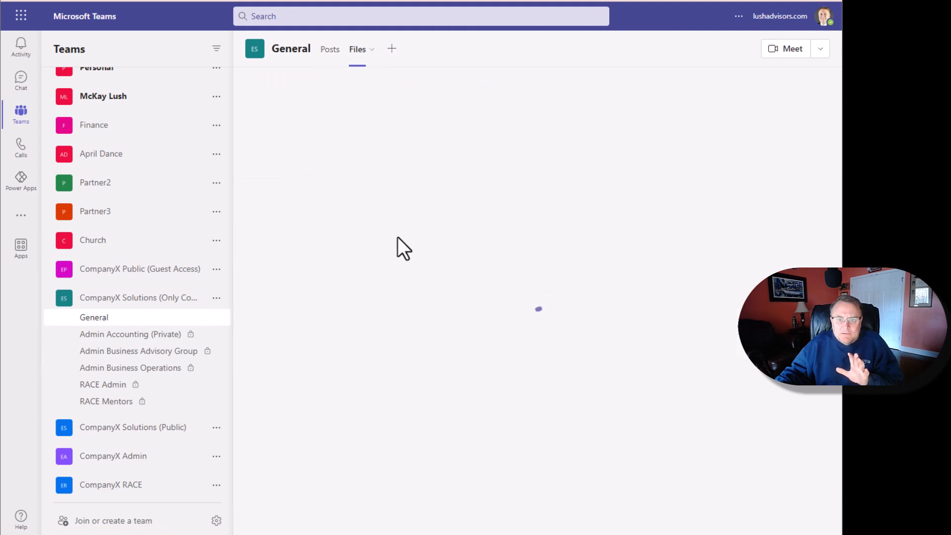
Post 'priv hello - accounting' in Admin Accounting (Private) and view its files showing Accounting.docx
click(129, 335)
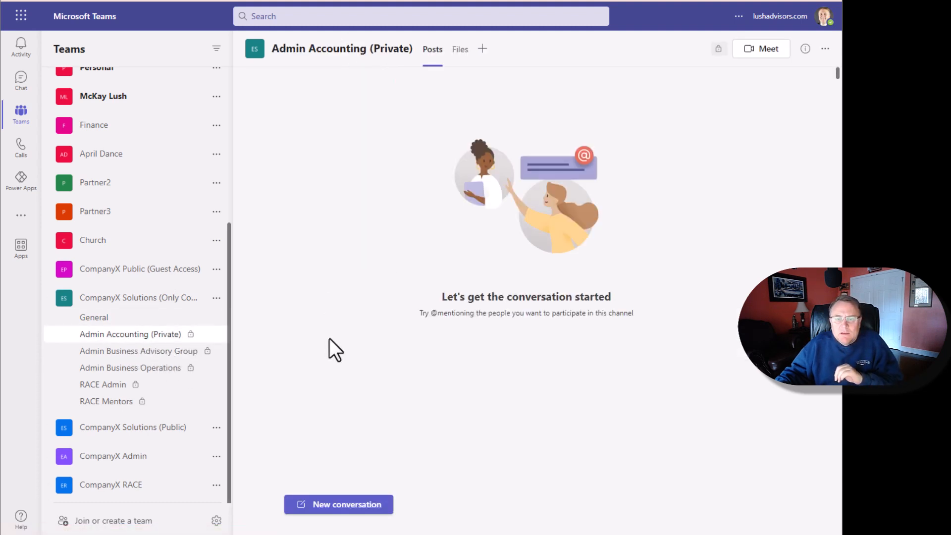
click(96, 320)
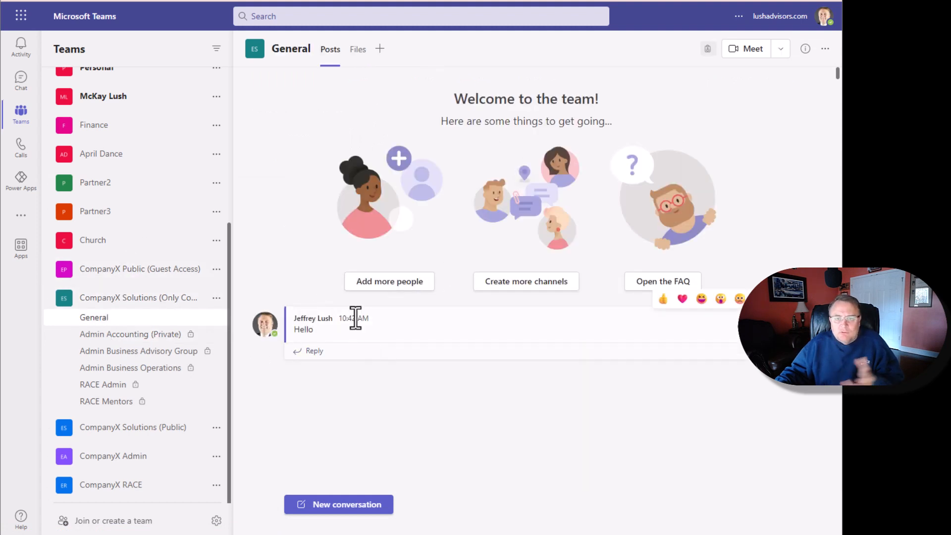
click(108, 336)
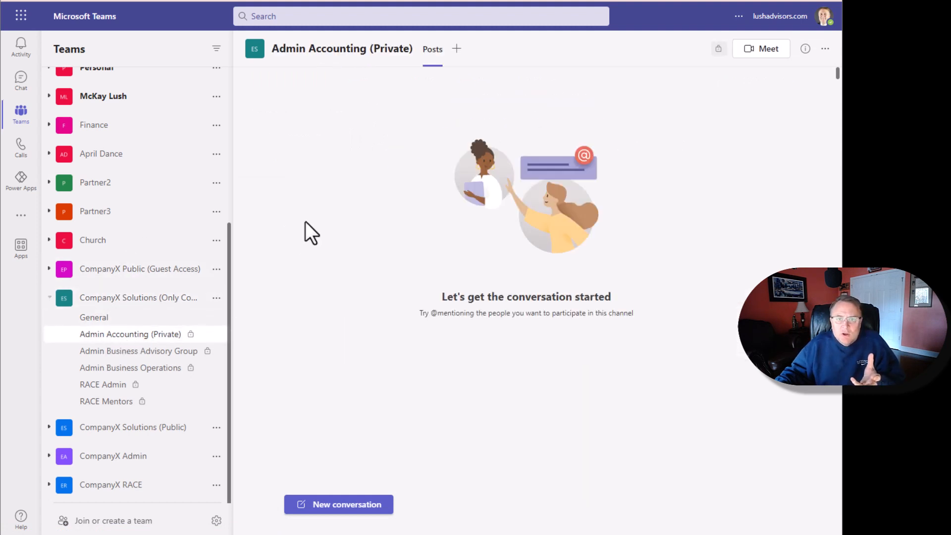
click(357, 503)
text(priv hello - accounting)
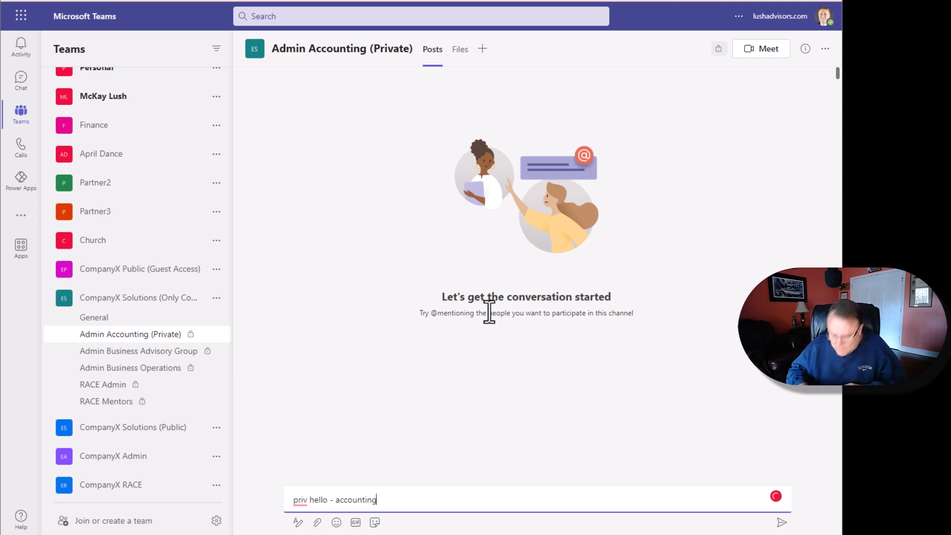
key(Return)
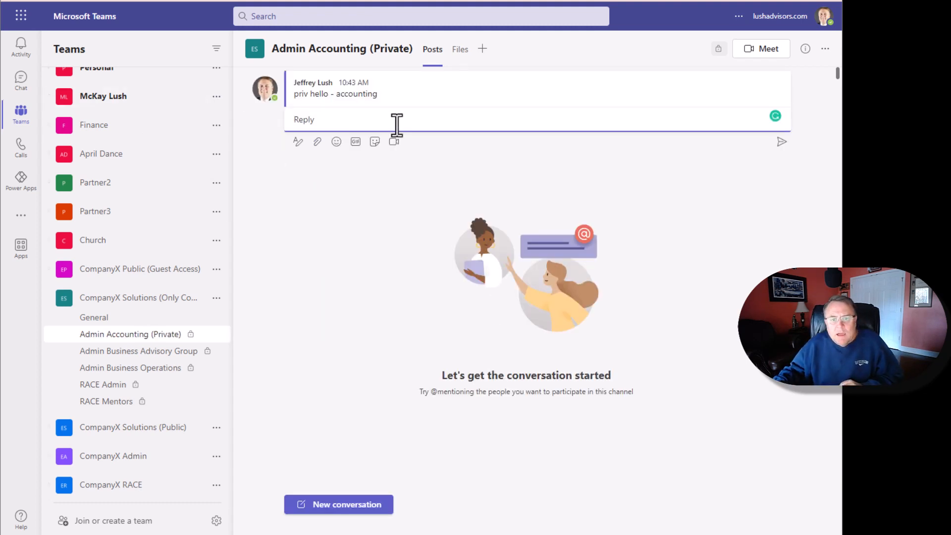
click(459, 50)
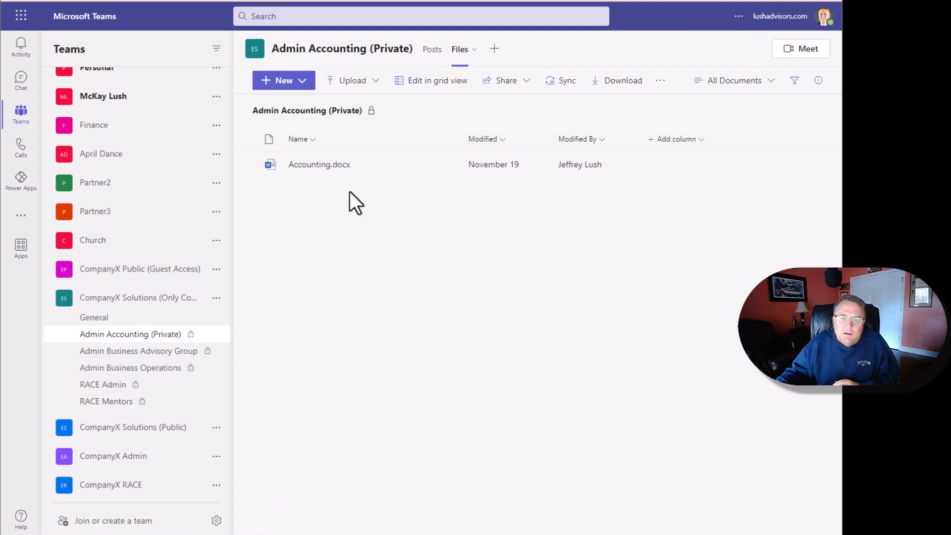
Compare General's files with Admin Accounting's, check private folder access, then return to its posts
click(198, 318)
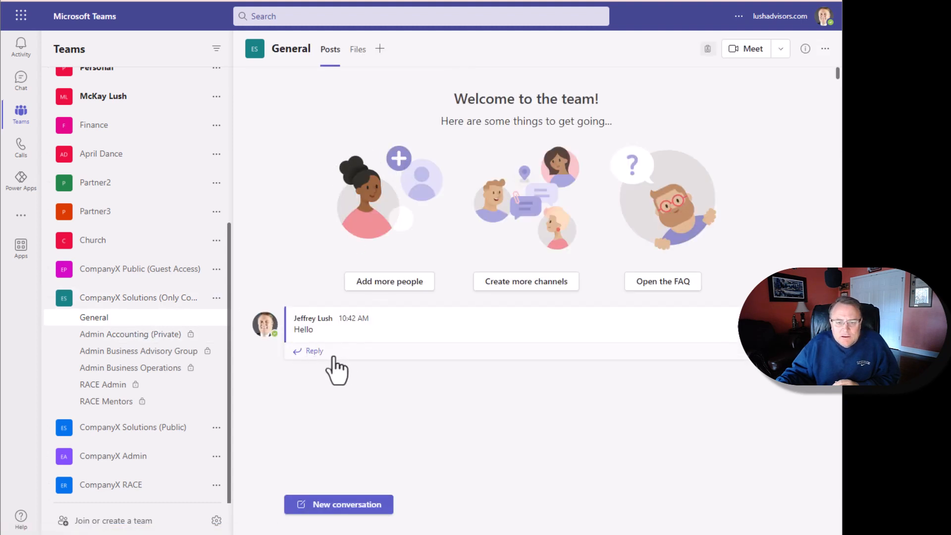
click(359, 49)
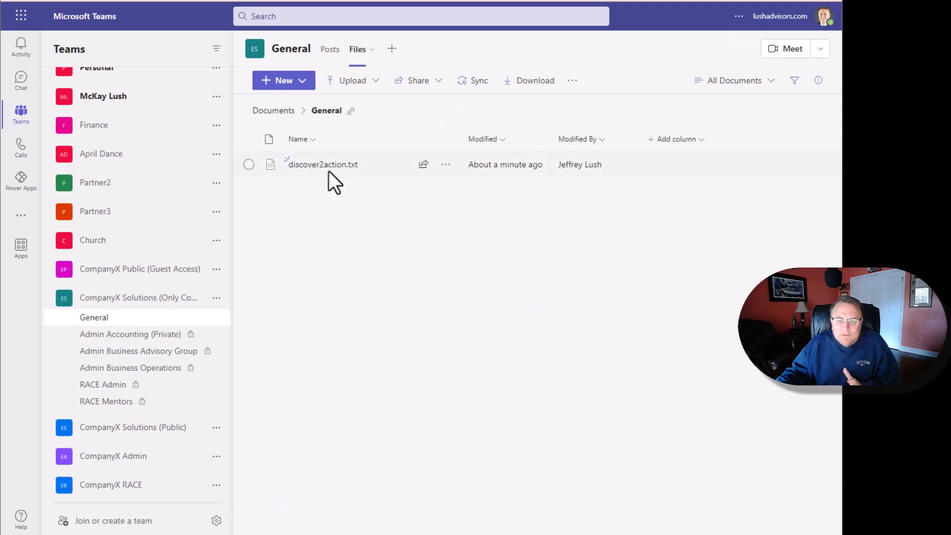
click(151, 335)
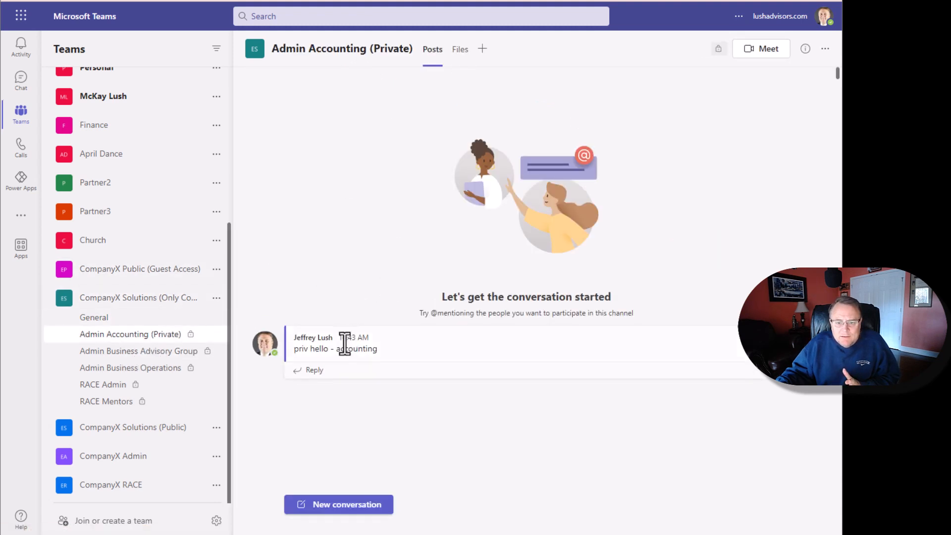
click(461, 59)
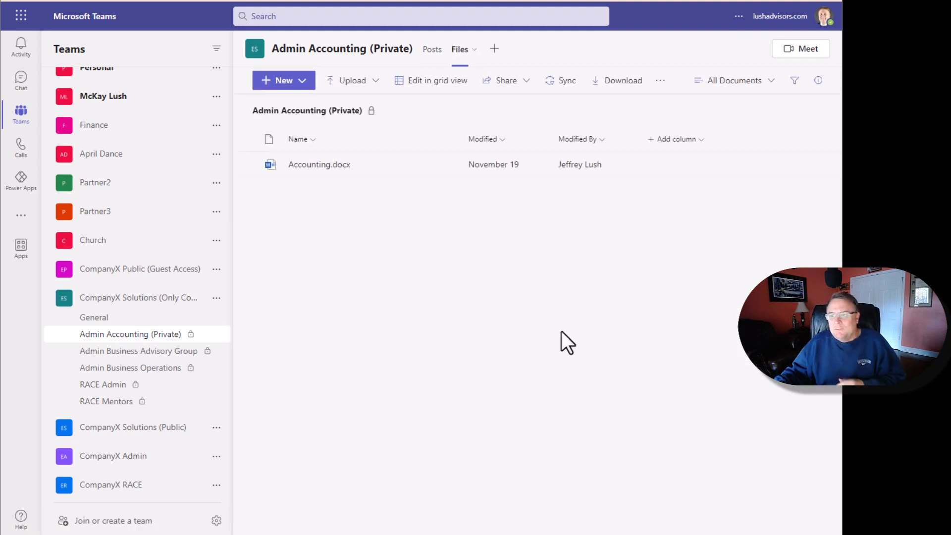
click(818, 81)
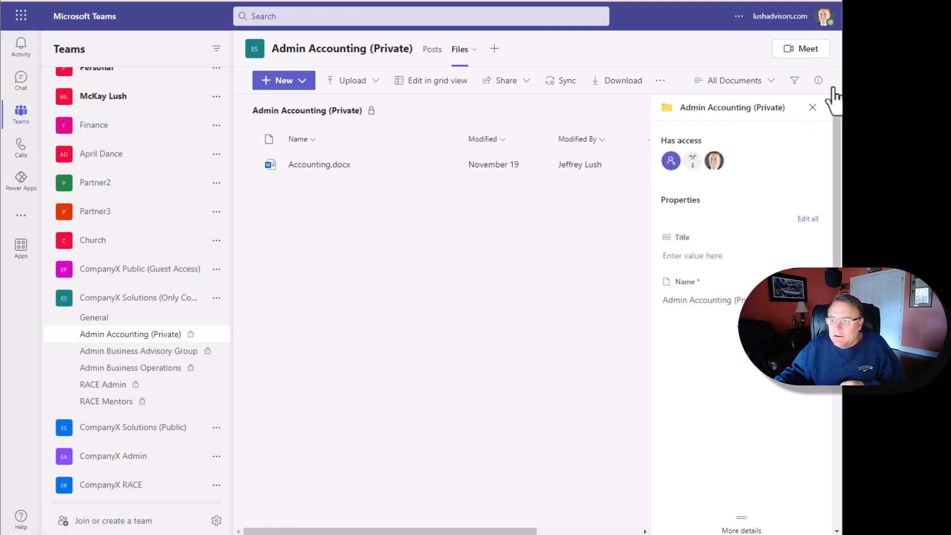
click(813, 108)
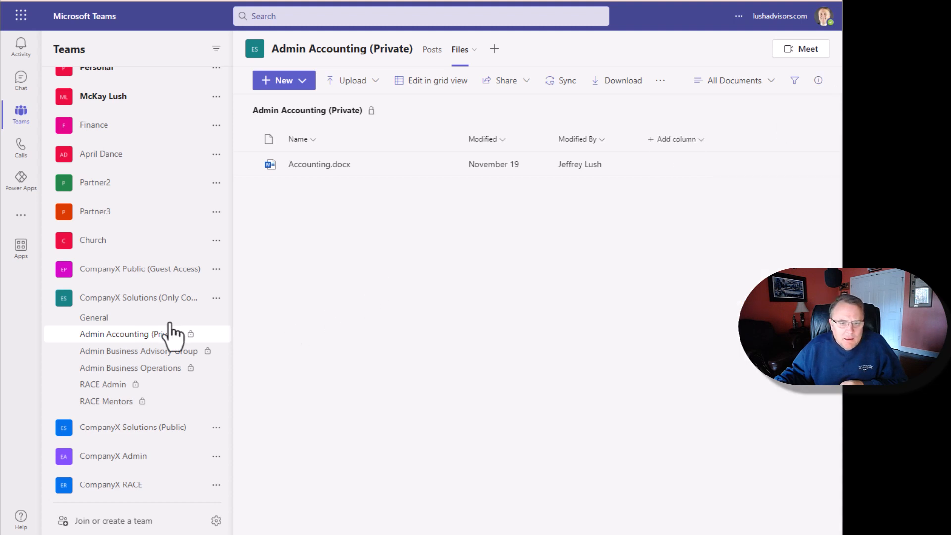
click(154, 336)
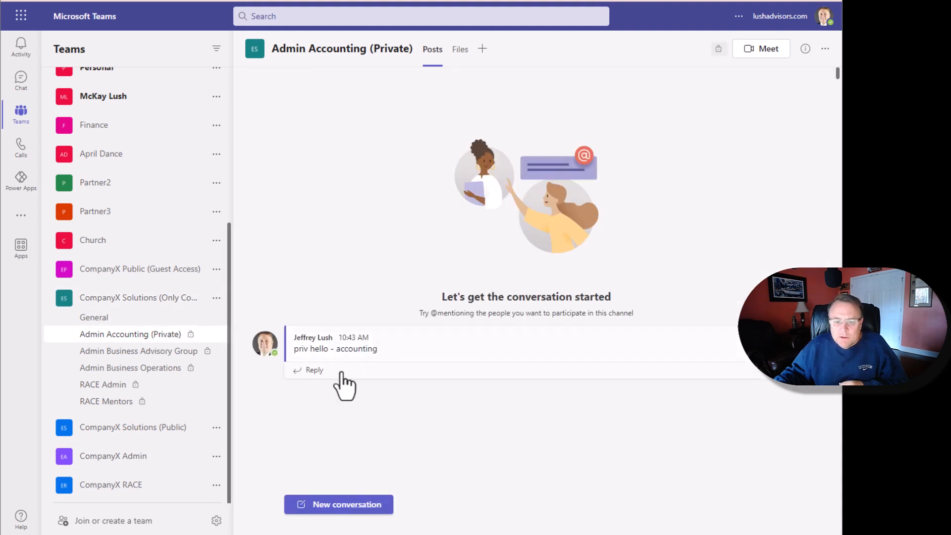
Open the Manage channel page for Admin Accounting (Private) from its channel details menu
click(805, 49)
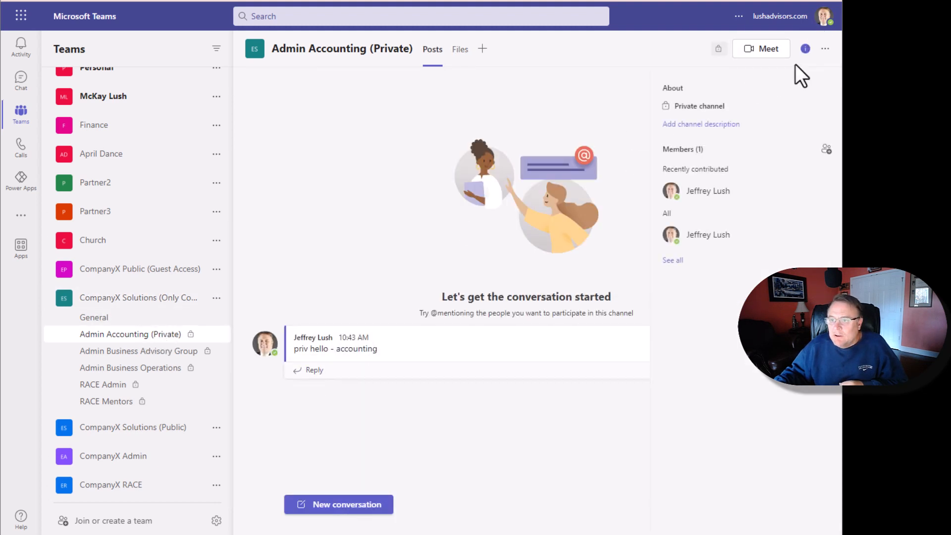
click(825, 49)
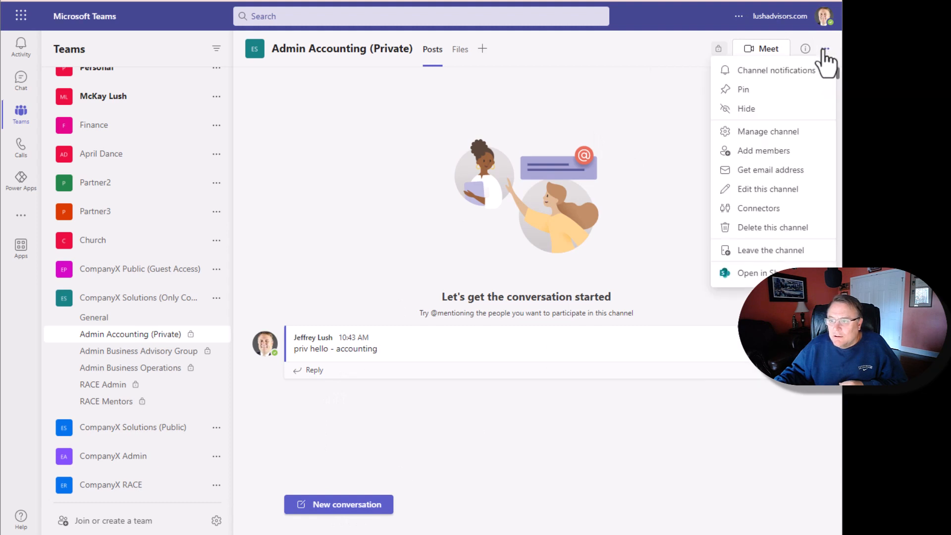
click(799, 132)
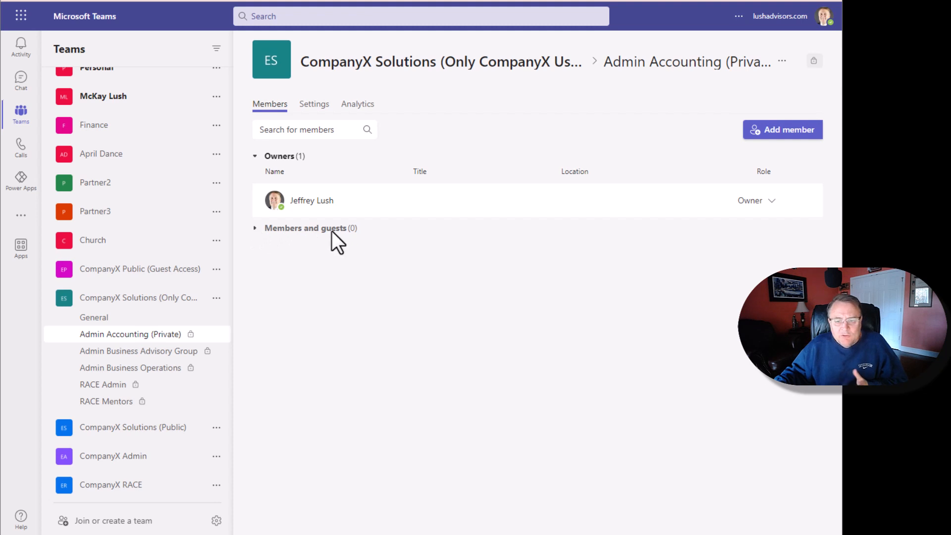
Add the external guest account to Admin Accounting (Private) and expand its Members and guests list
click(793, 131)
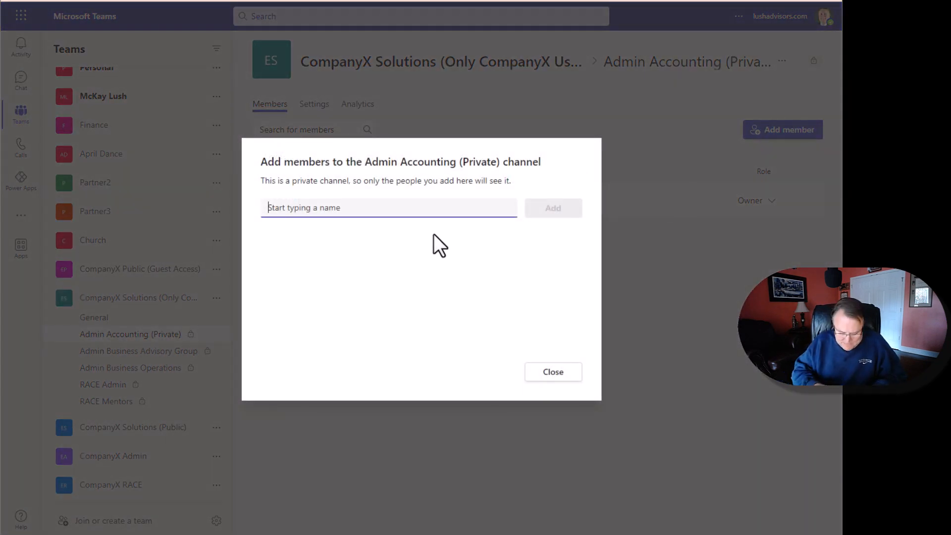
text(jefflu)
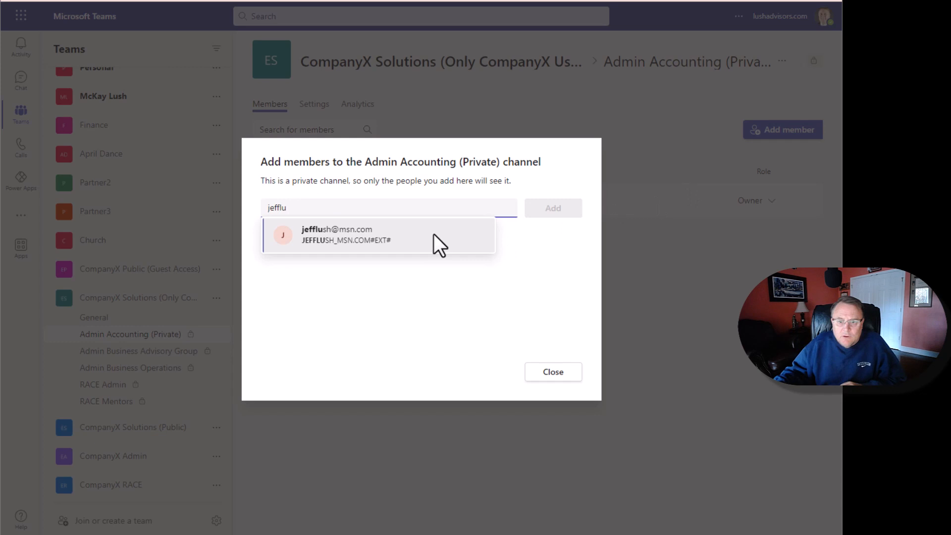
click(367, 241)
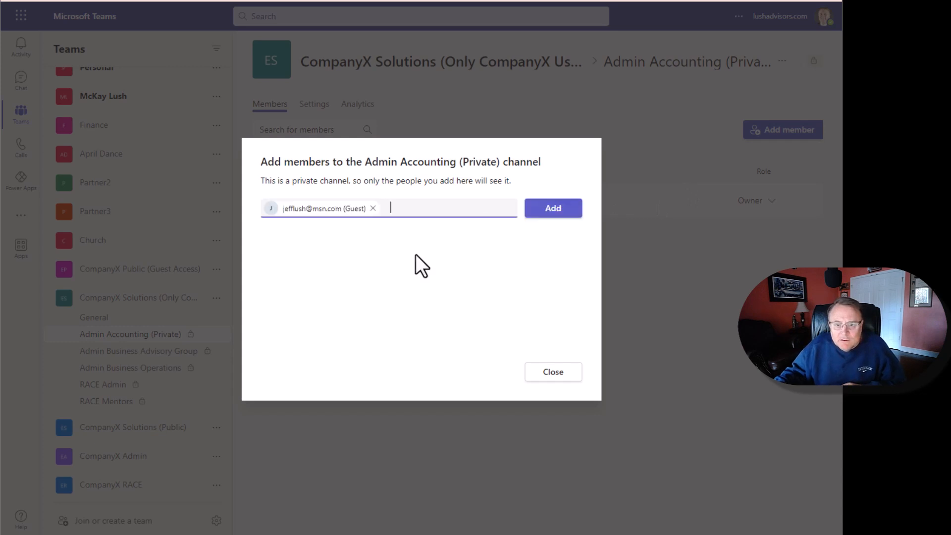
click(561, 212)
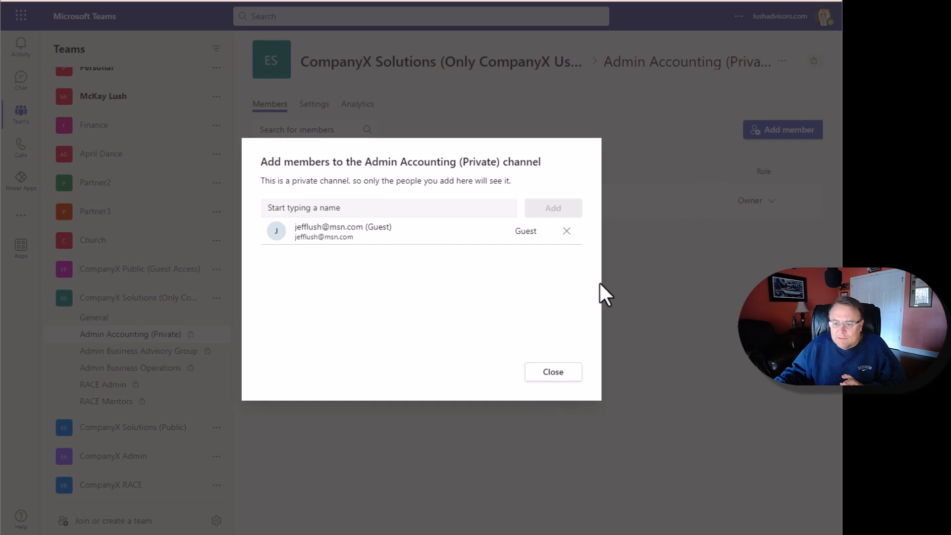
click(549, 375)
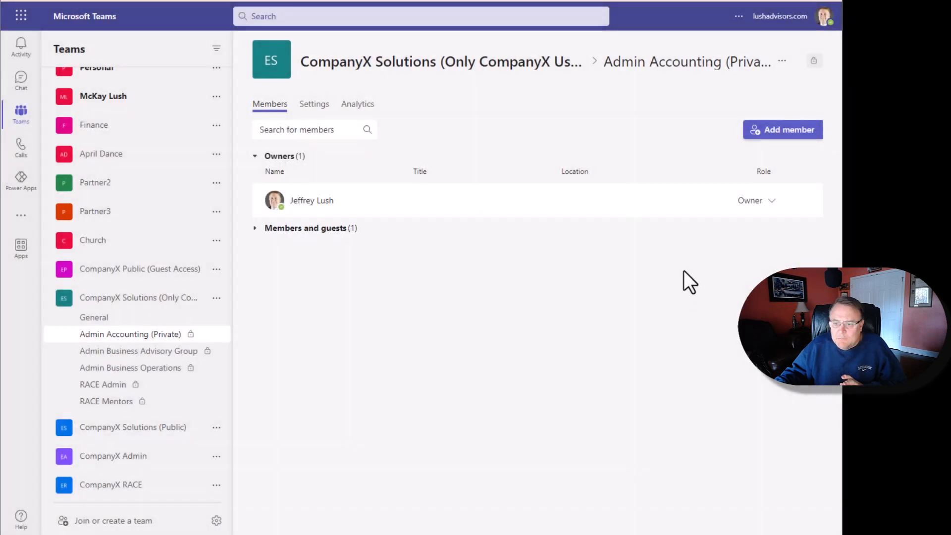
click(255, 229)
mouse_move(359, 279)
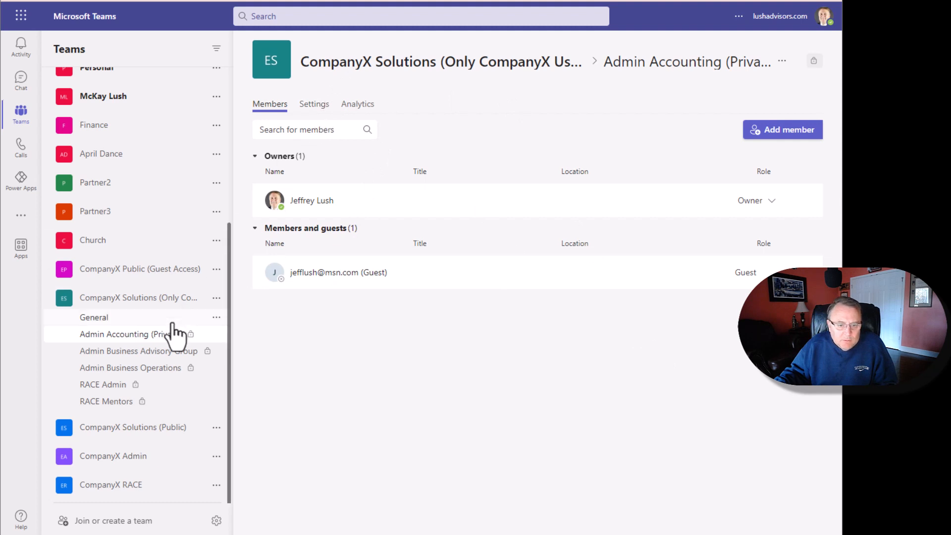
Show the Admin Accounting (Private) Files library with Accounting.docx, briefly toggling the details pane
click(147, 337)
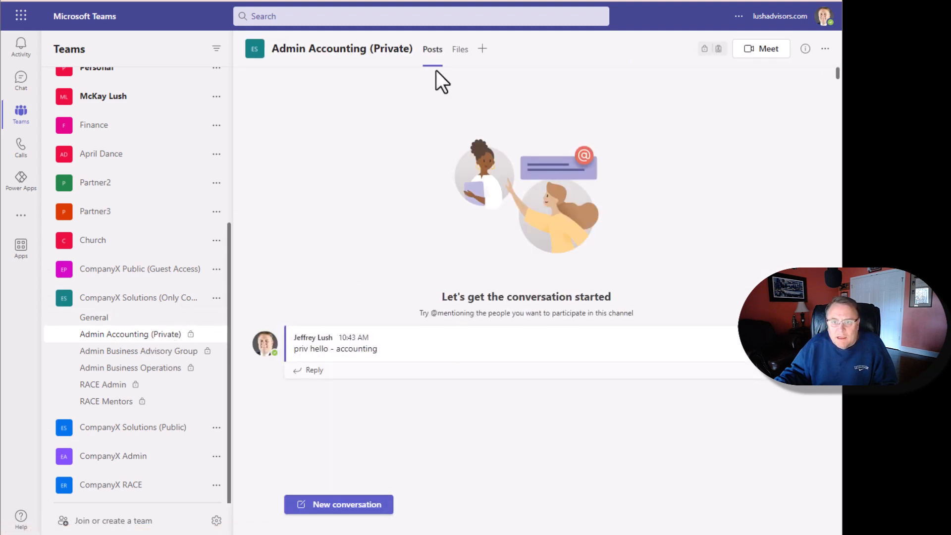
click(460, 50)
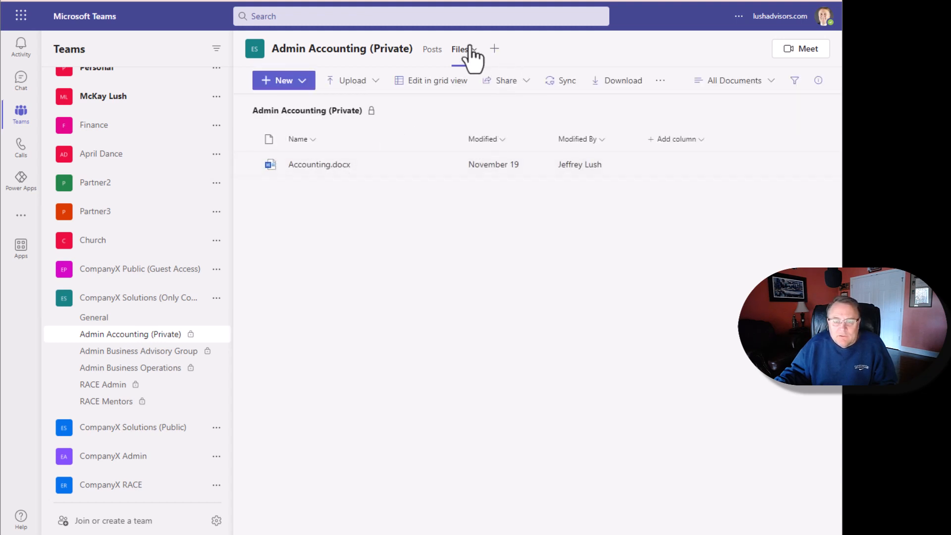
click(818, 80)
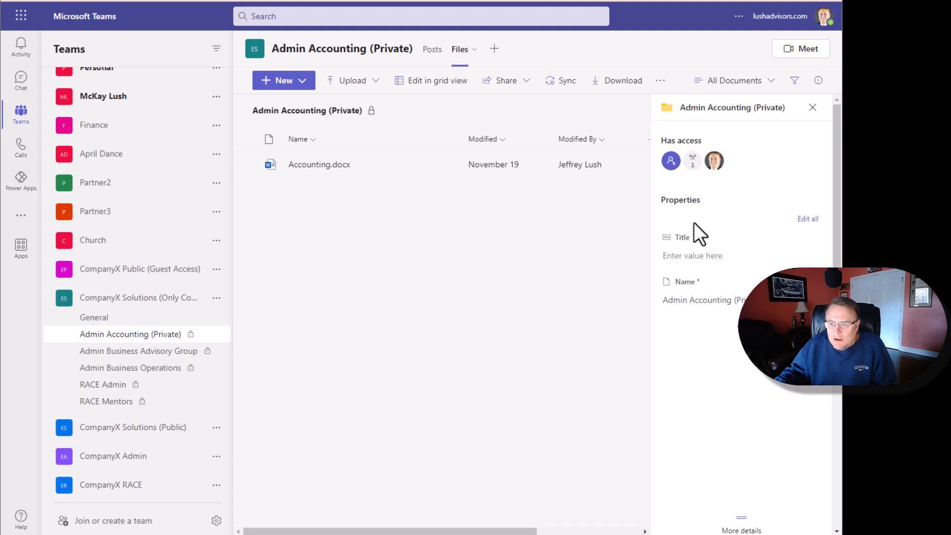
click(818, 80)
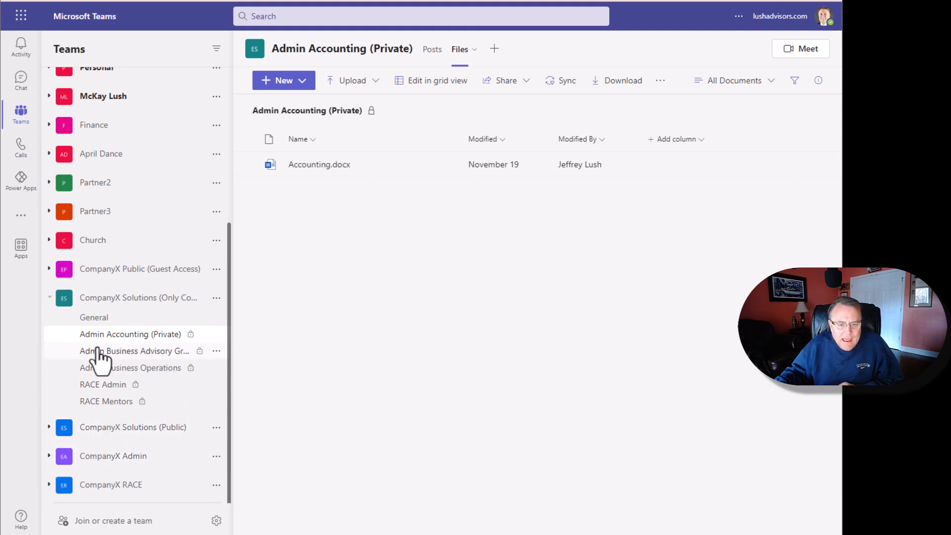
Browse the CompanyX Admin and CompanyX RACE channel lists, then open Admin Business Operations
click(52, 456)
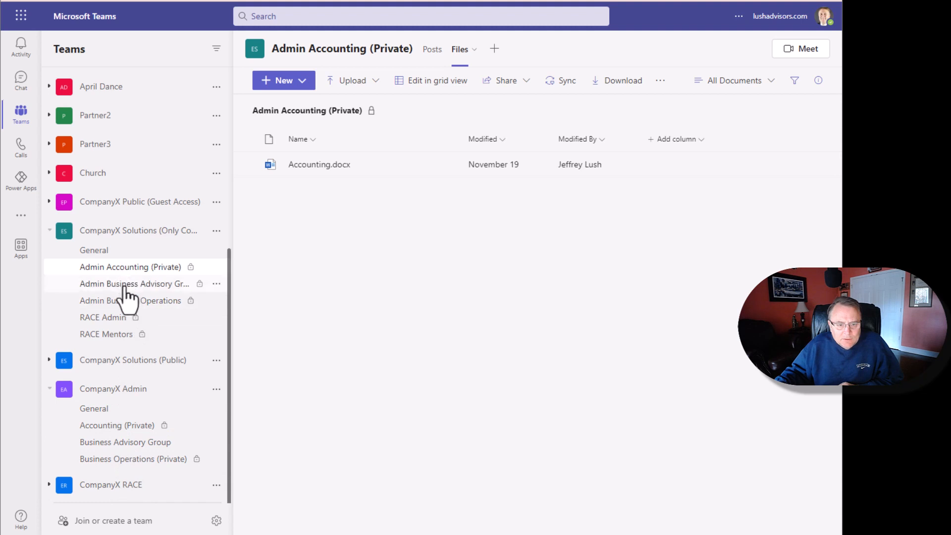
click(50, 389)
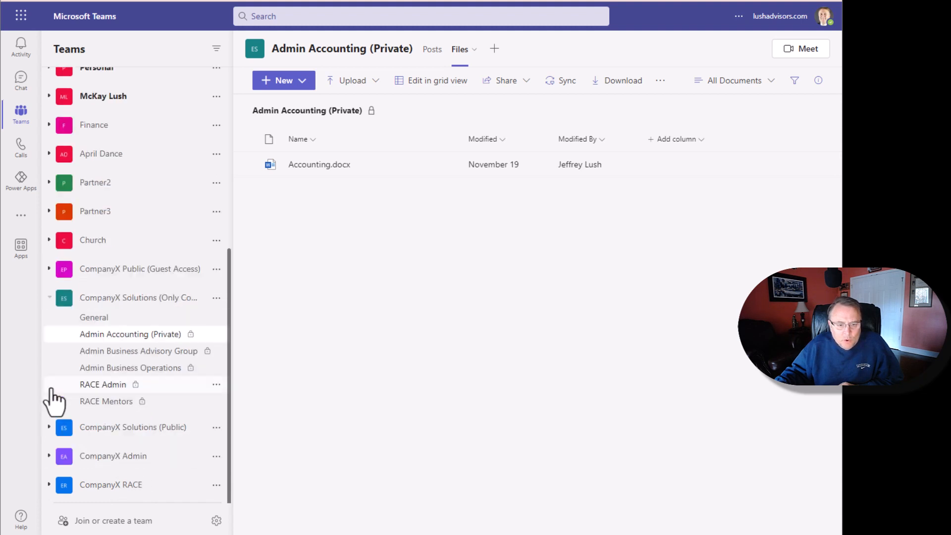
click(49, 485)
scroll(135, 270, down, 1)
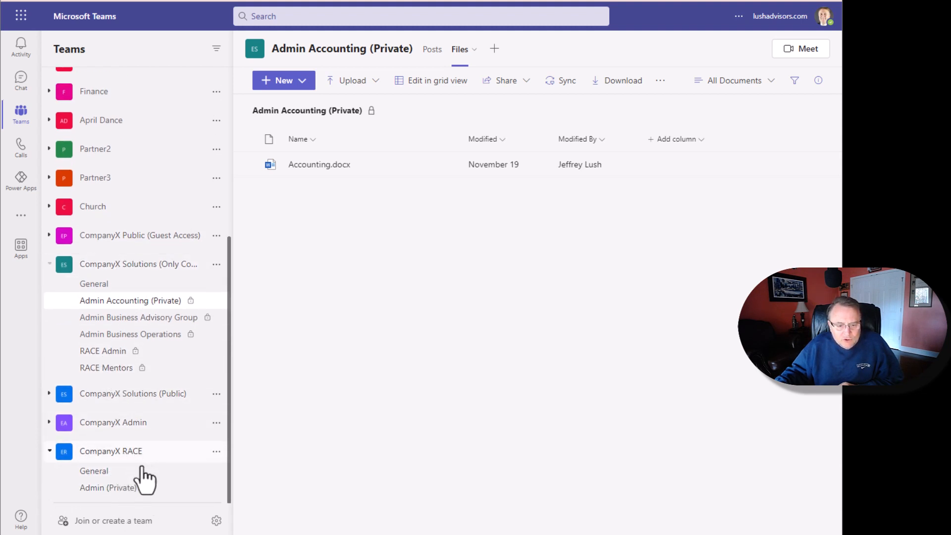
click(49, 452)
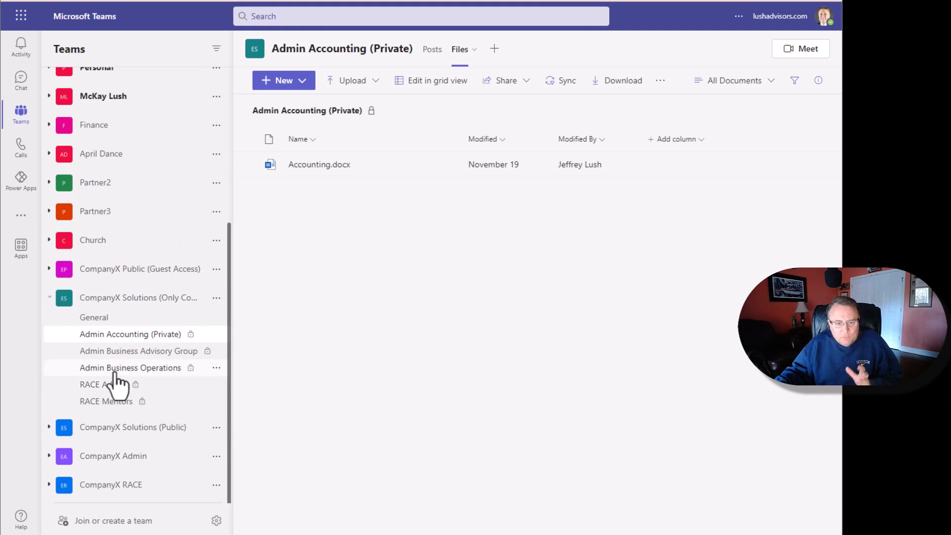
click(165, 351)
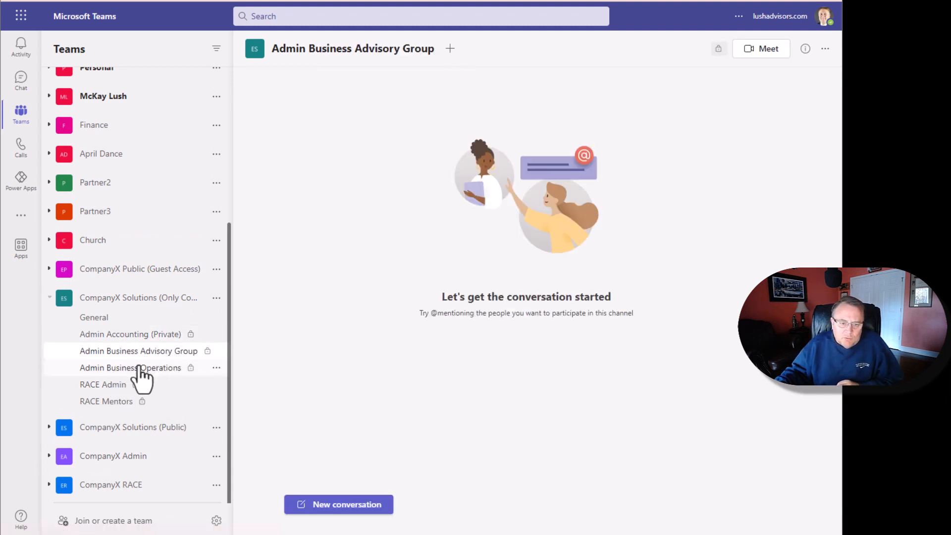
click(139, 369)
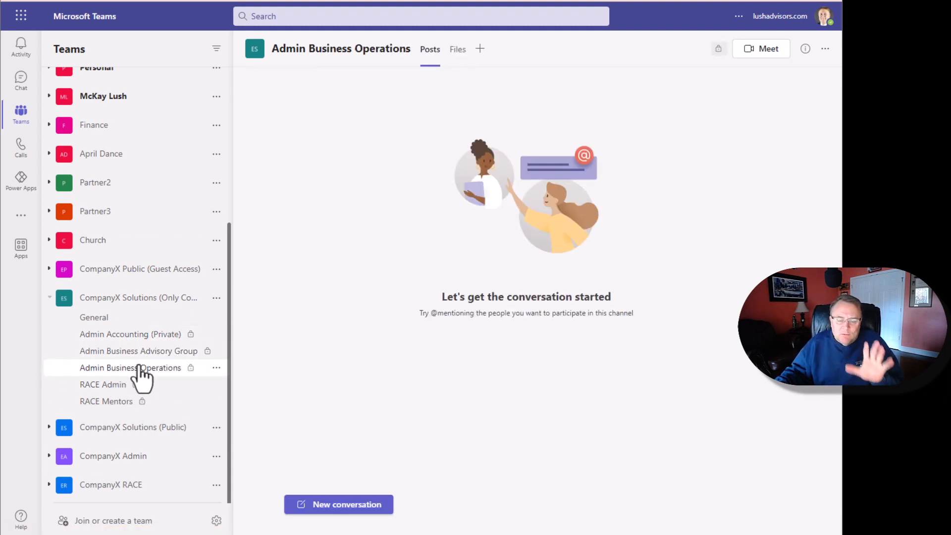
Expand CompanyX Public (Guest Access), check its General channel's Files, then open Clinic One
click(49, 269)
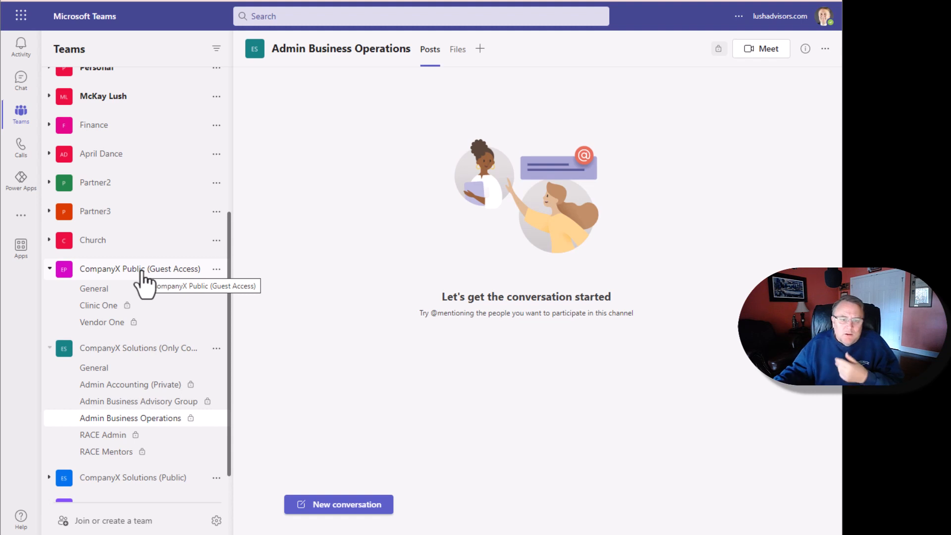
click(104, 293)
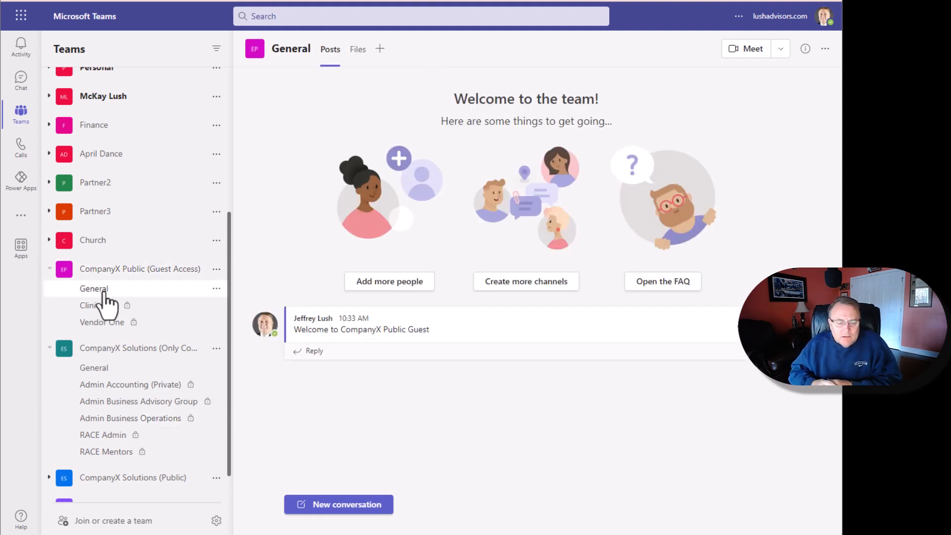
click(358, 52)
click(331, 50)
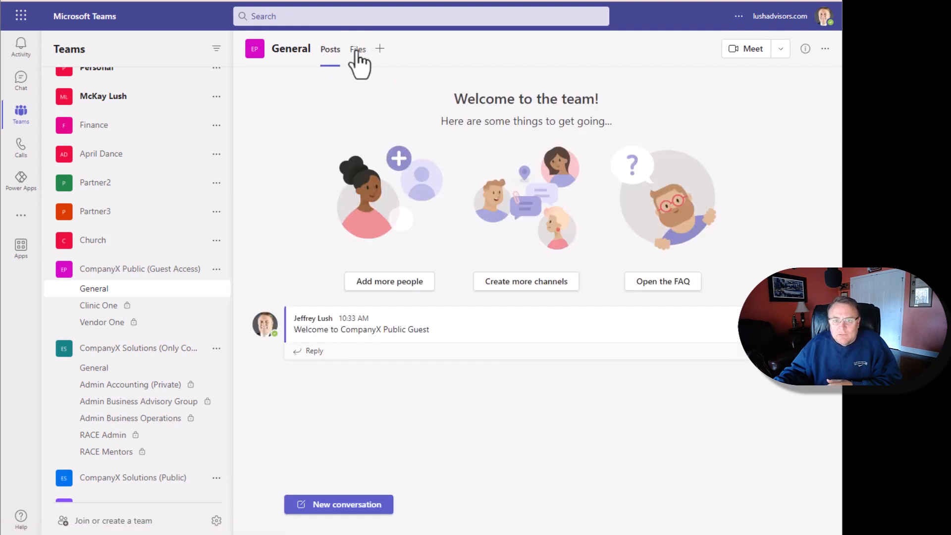
click(359, 49)
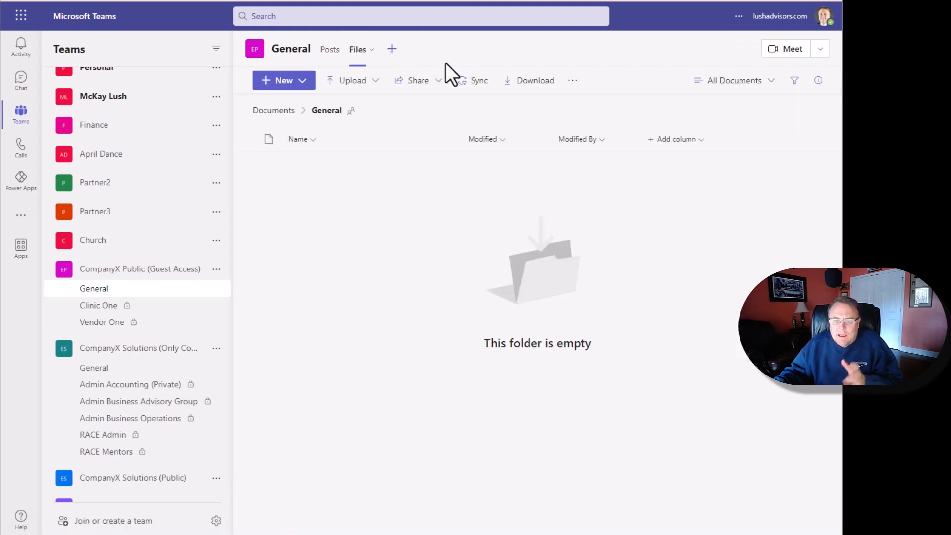
click(106, 306)
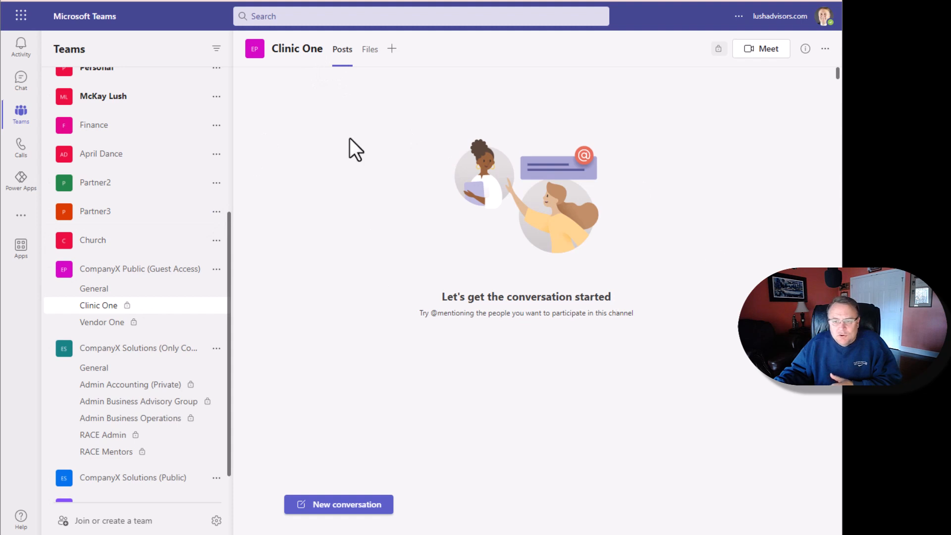
Check the Admin Accounting and General files, ending on the General channel's posts with 'Hello'
click(113, 385)
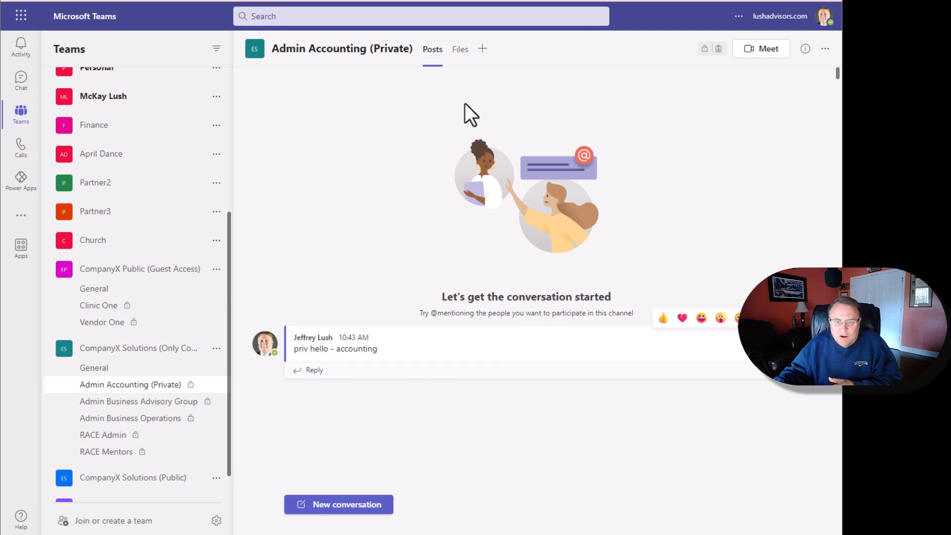
click(461, 50)
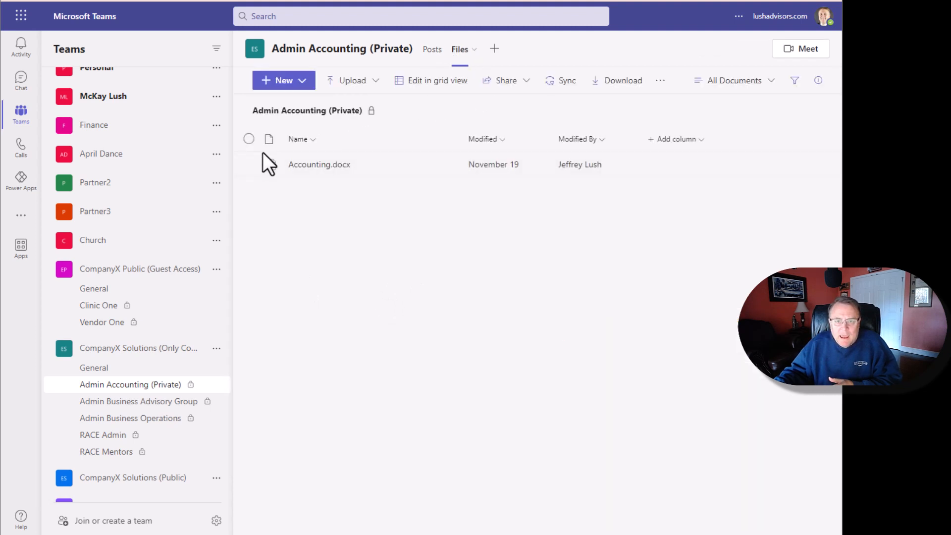
click(136, 368)
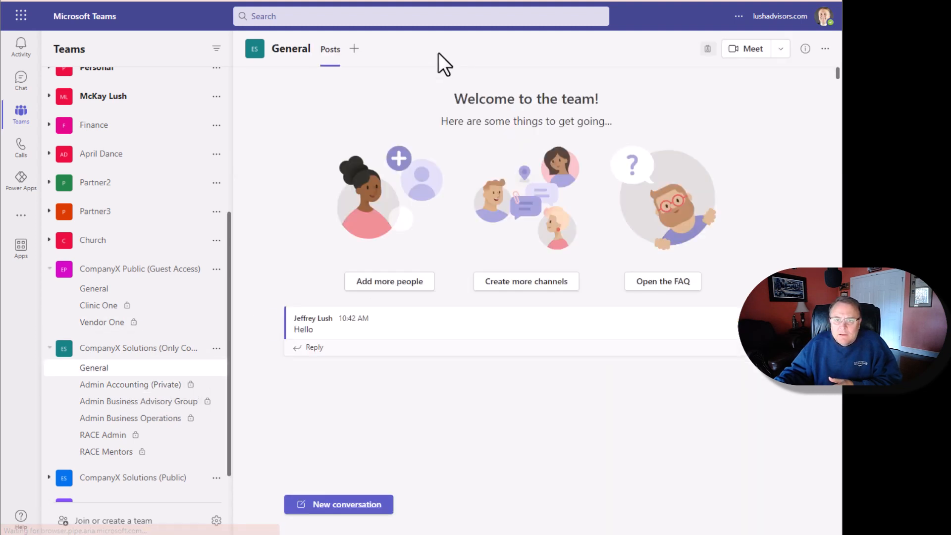
click(361, 51)
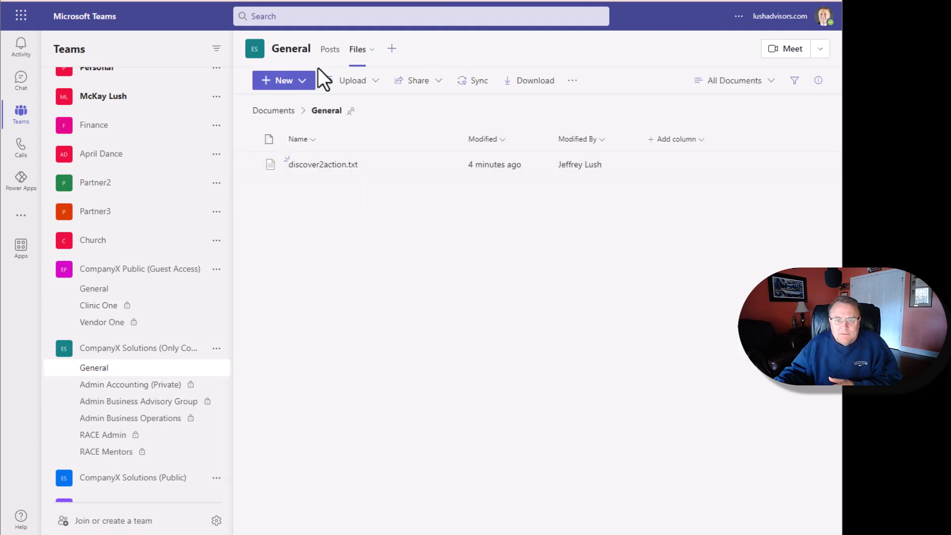
click(330, 51)
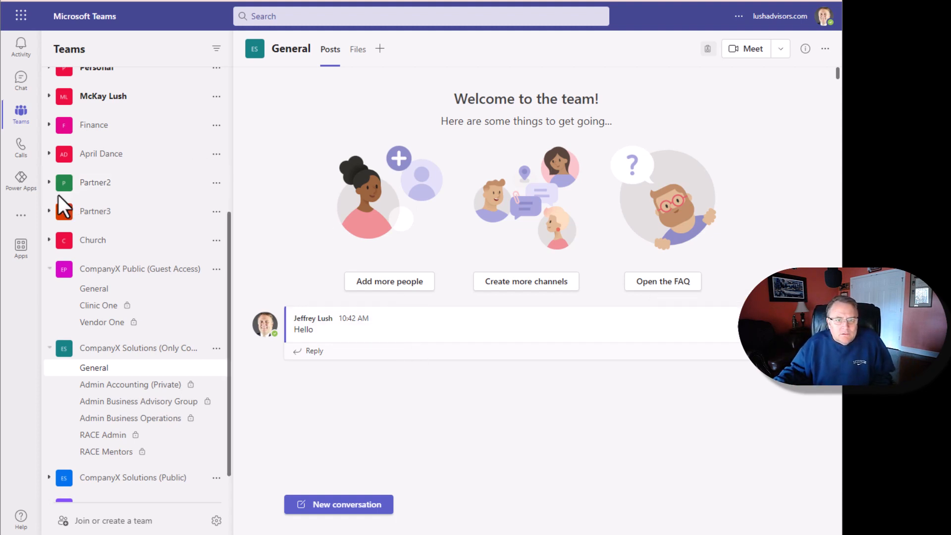
click(23, 216)
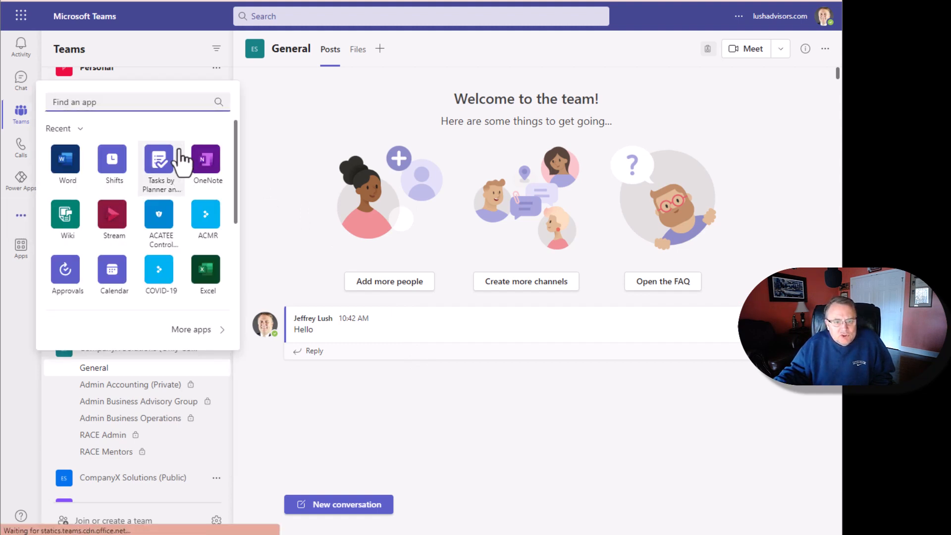
text(chat)
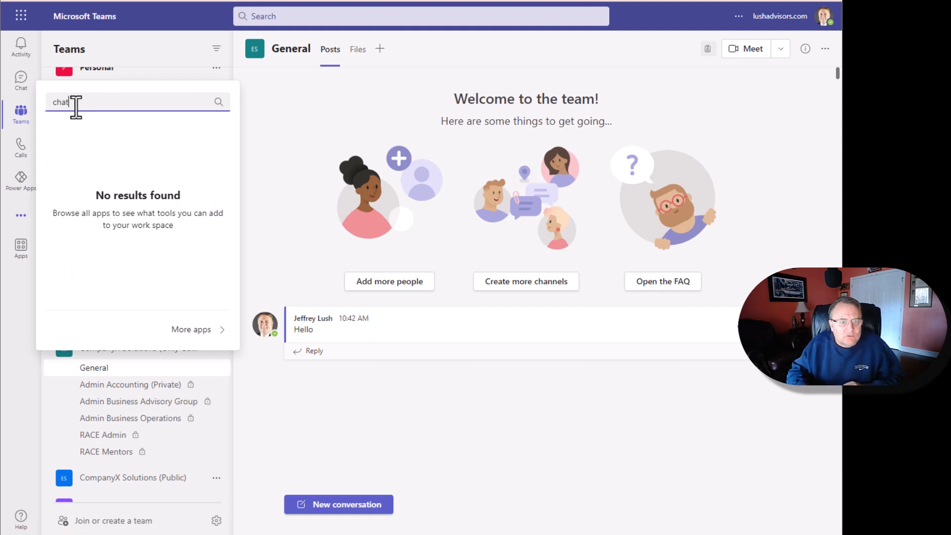
key(BackSpace)
key(BackSpace)
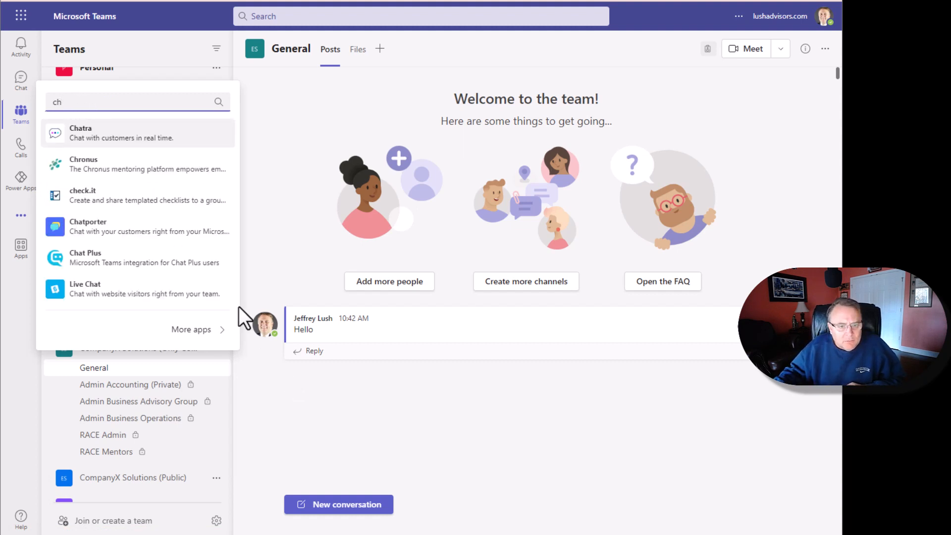
scroll(159, 234, down, 5)
scroll(167, 222, up, 3)
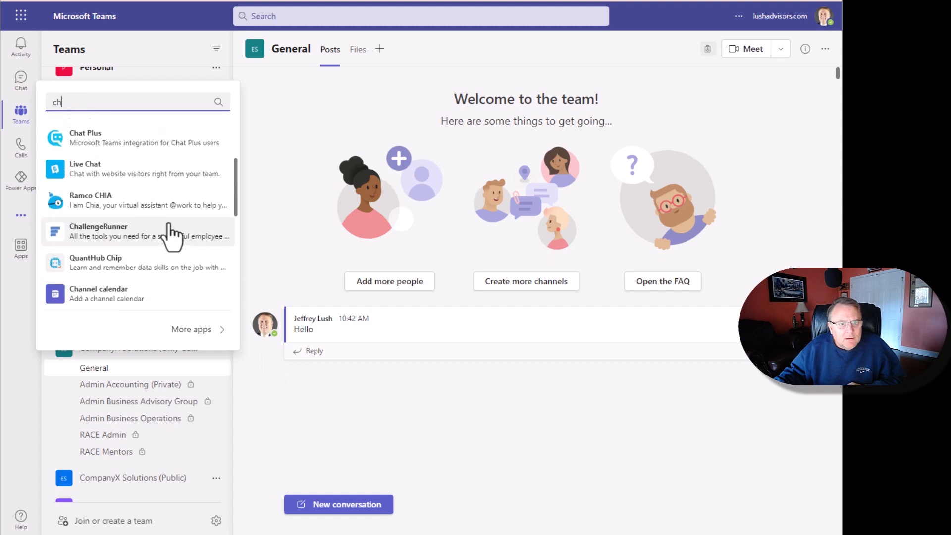
scroll(172, 233, up, 1)
click(285, 149)
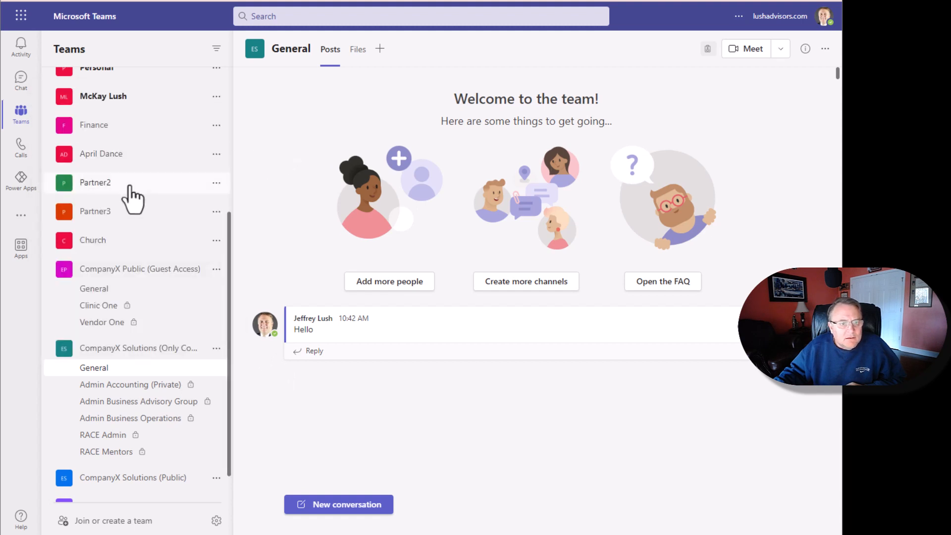
click(22, 80)
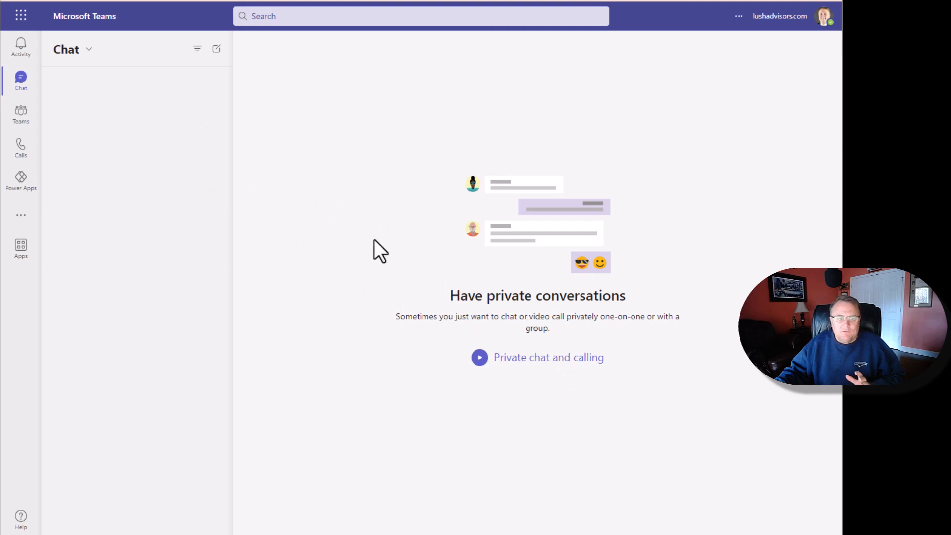
click(216, 48)
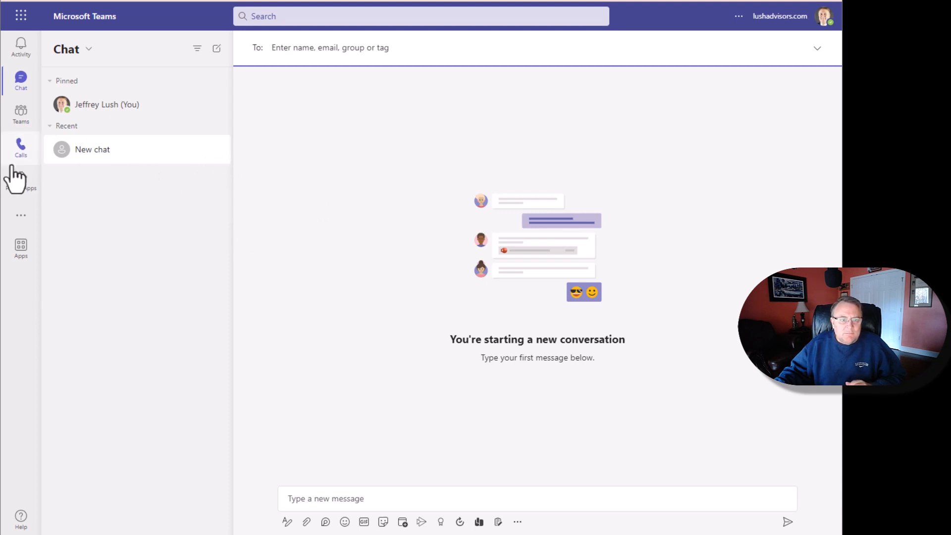
click(25, 119)
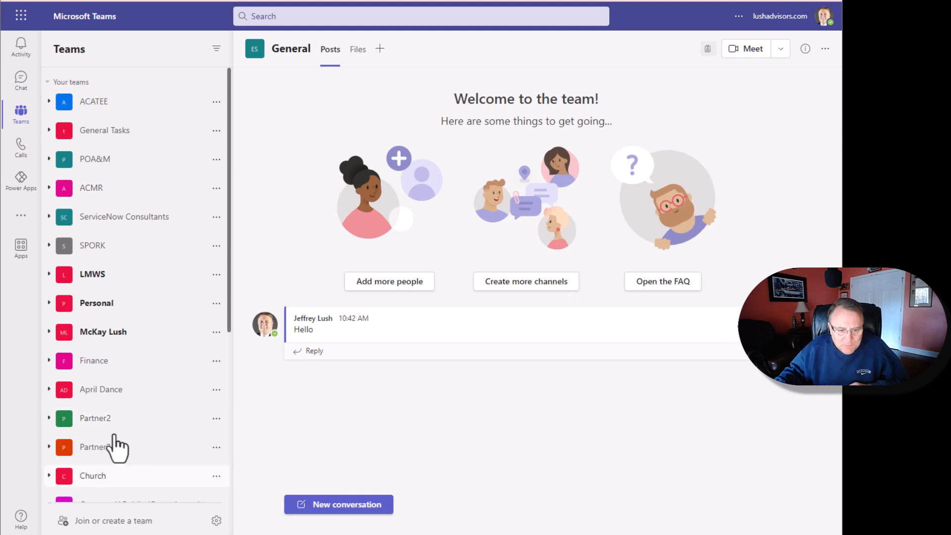
scroll(119, 441, down, 5)
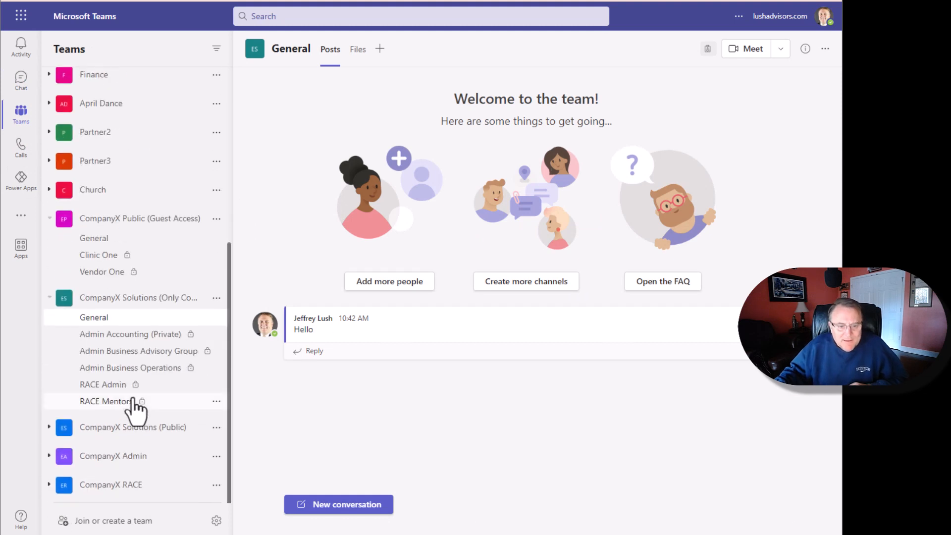
In CompanyX Public (Guest Access) General, reply 'Reply' to the welcome post
click(114, 238)
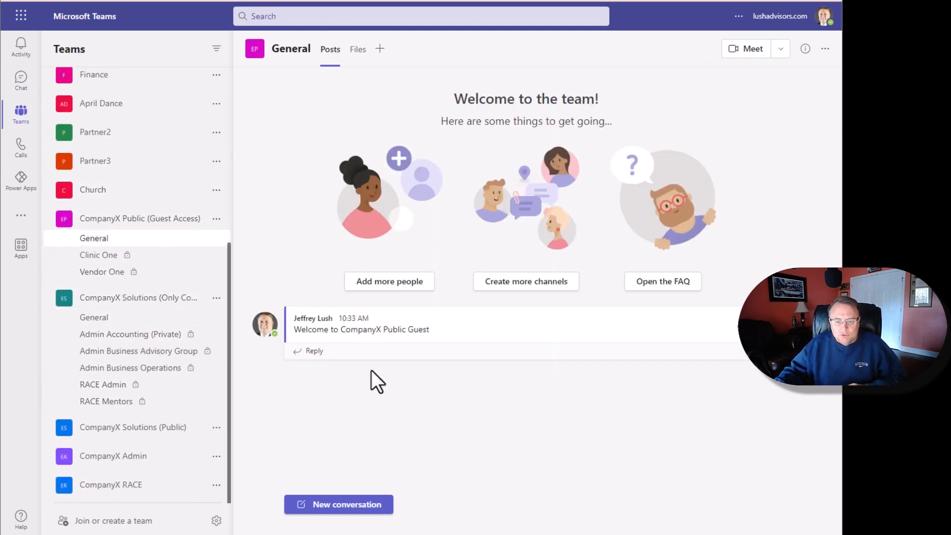
mouse_move(495, 333)
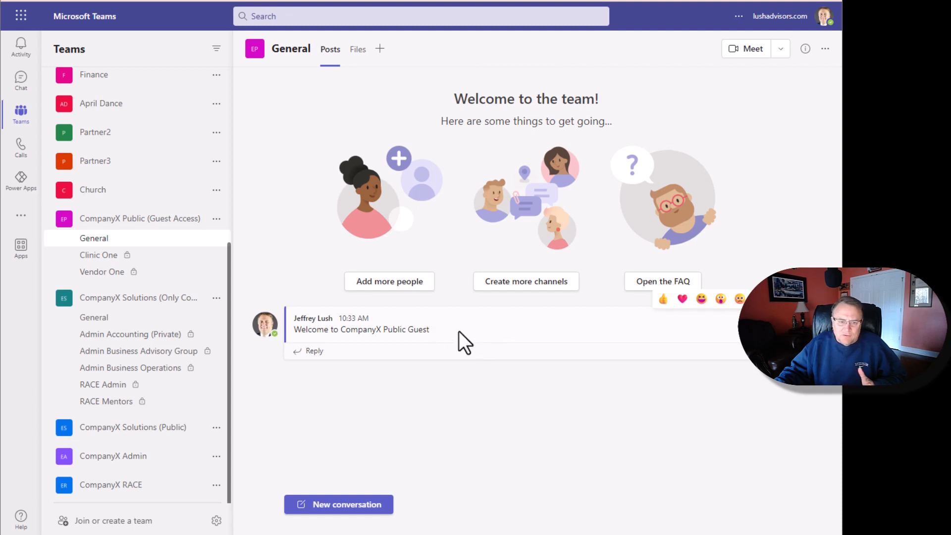
click(317, 351)
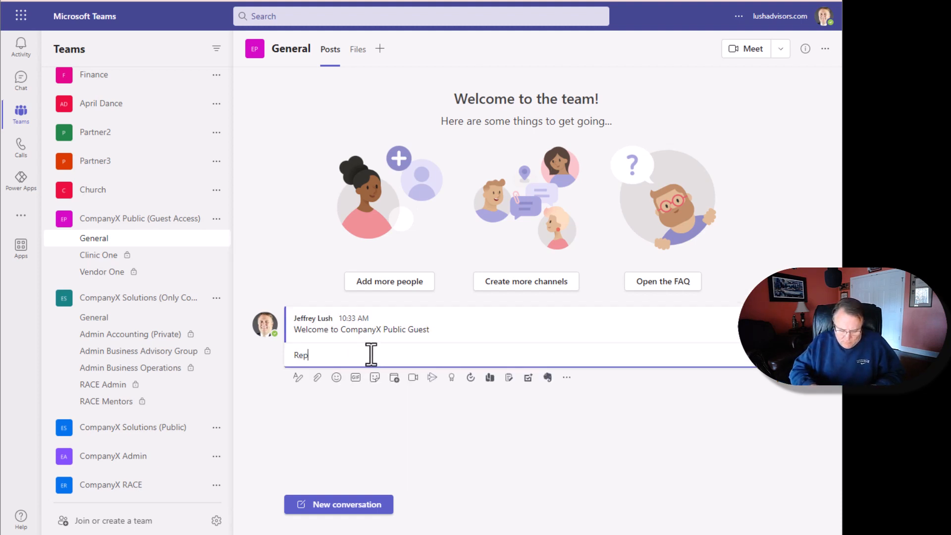
text(Reply)
key(Return)
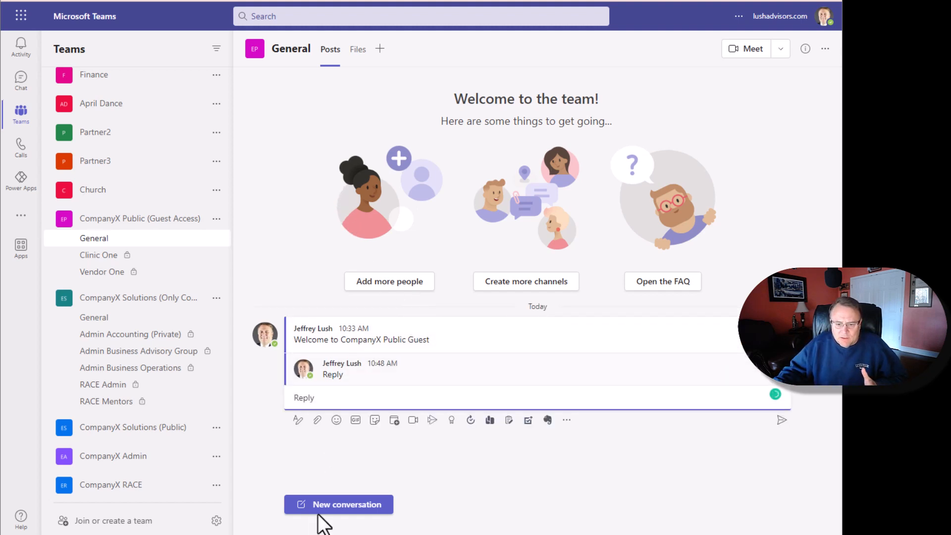
Post 'New Convo' as a new conversation in the channel
click(322, 504)
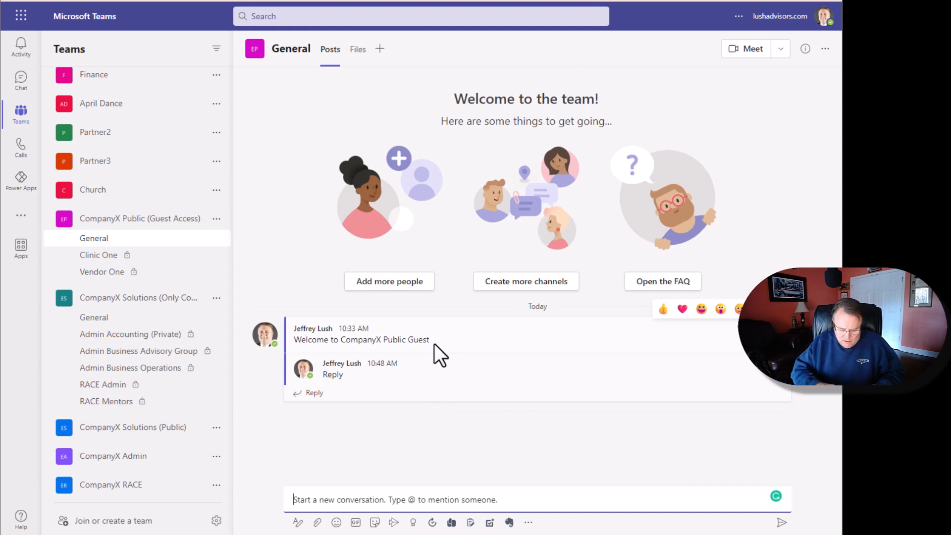
text(New)
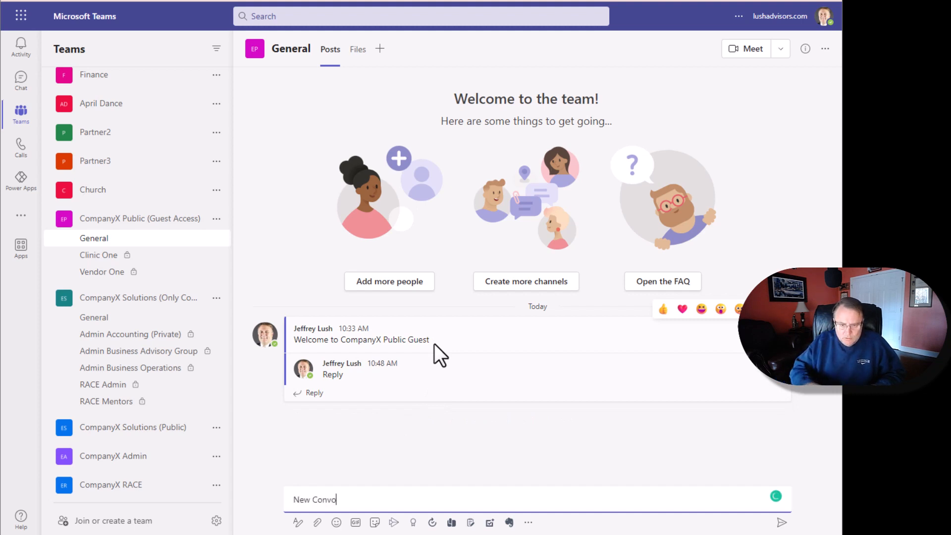
text( Convo)
key(Return)
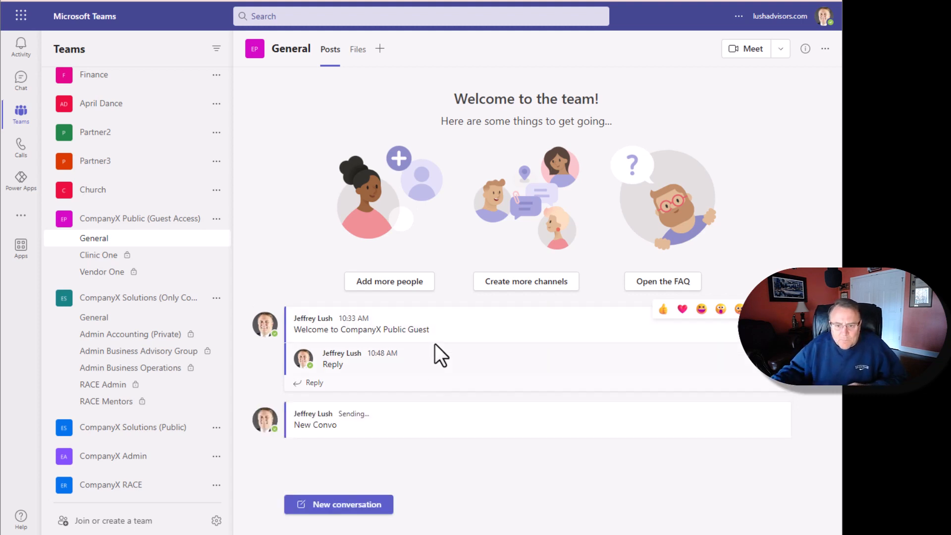
Reply 'replay :)' to the welcome post and collapse its reply thread
click(287, 448)
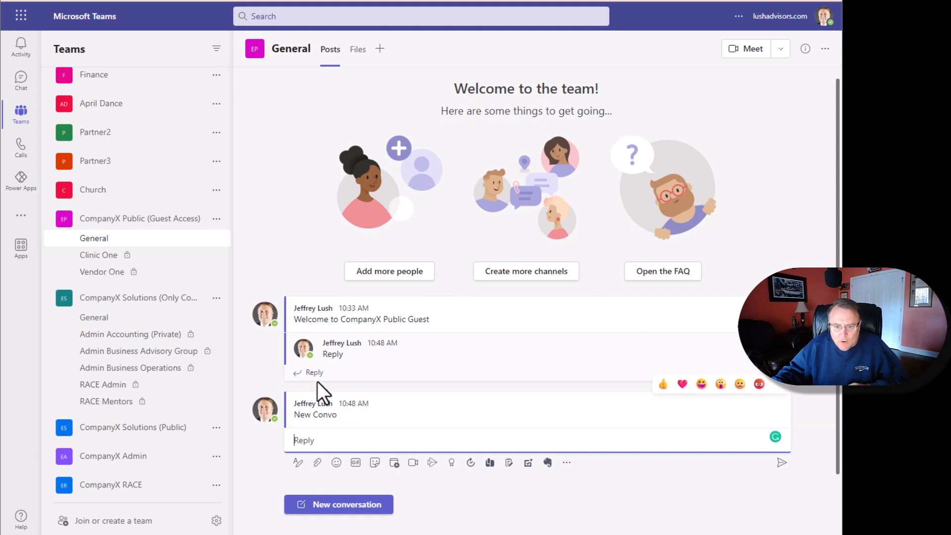
click(329, 375)
text(replay )
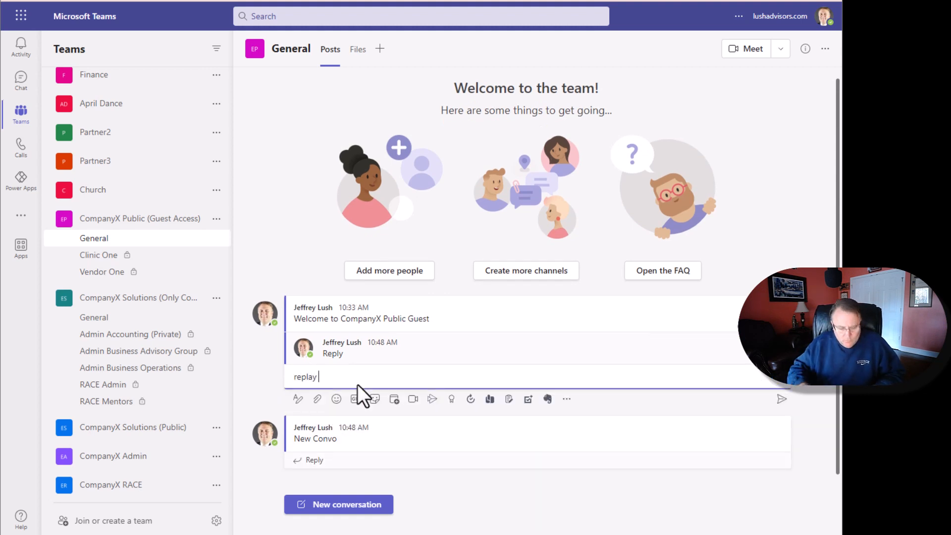
text(:))
key(Return)
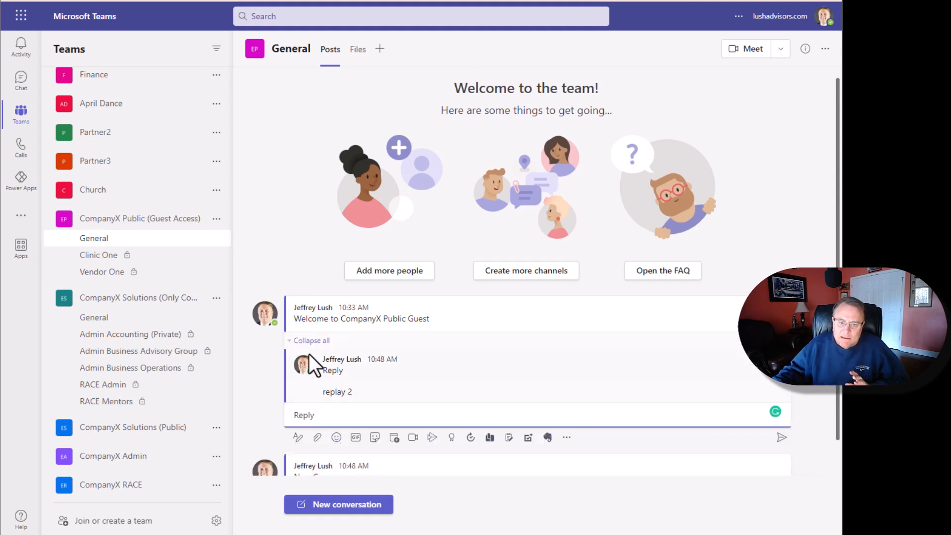
click(300, 341)
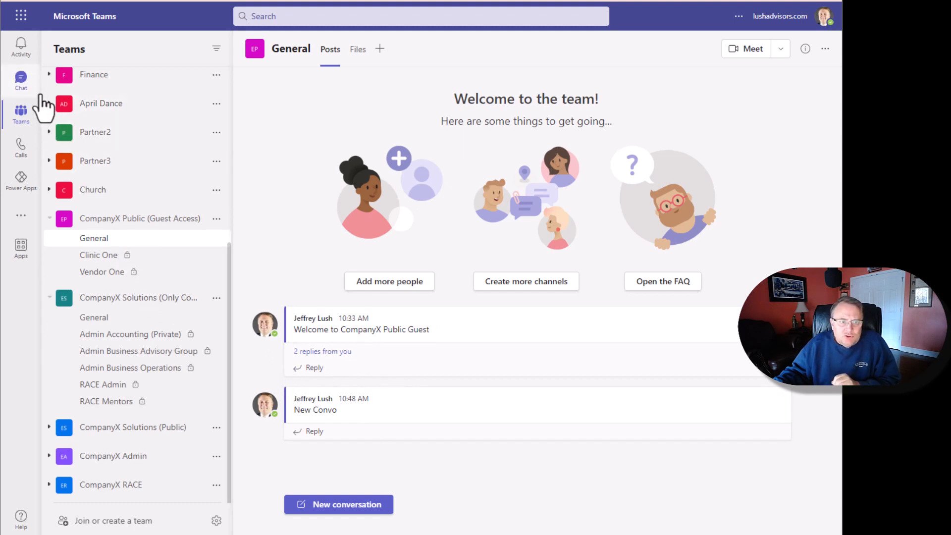
click(22, 81)
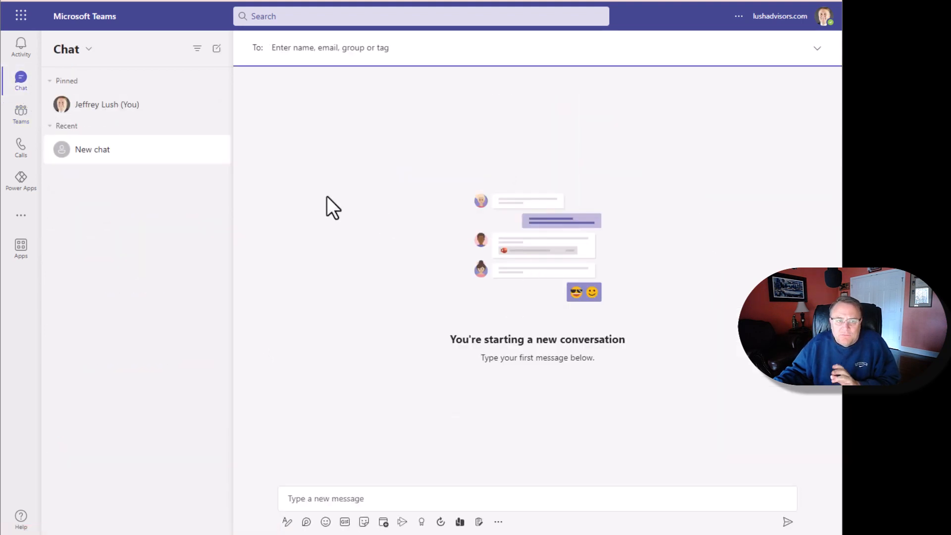
click(23, 118)
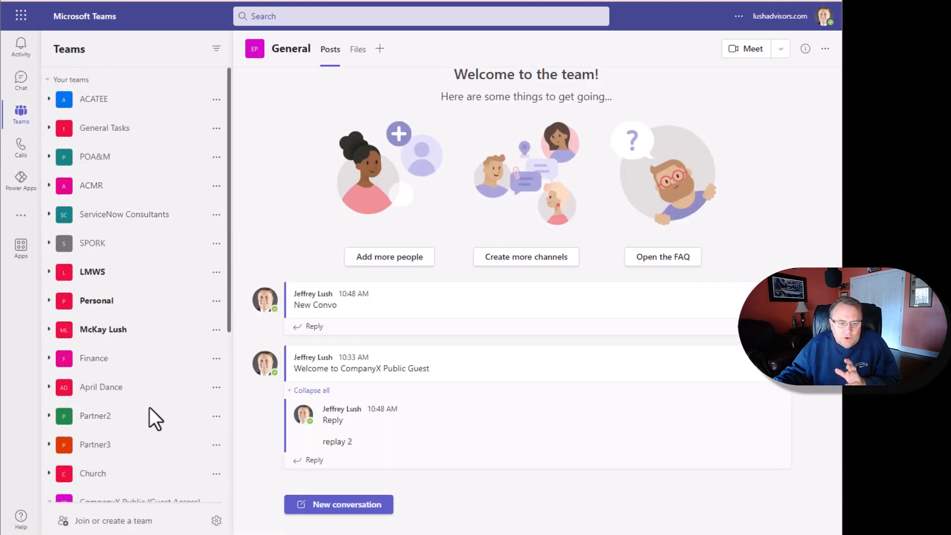
scroll(149, 407, down, 6)
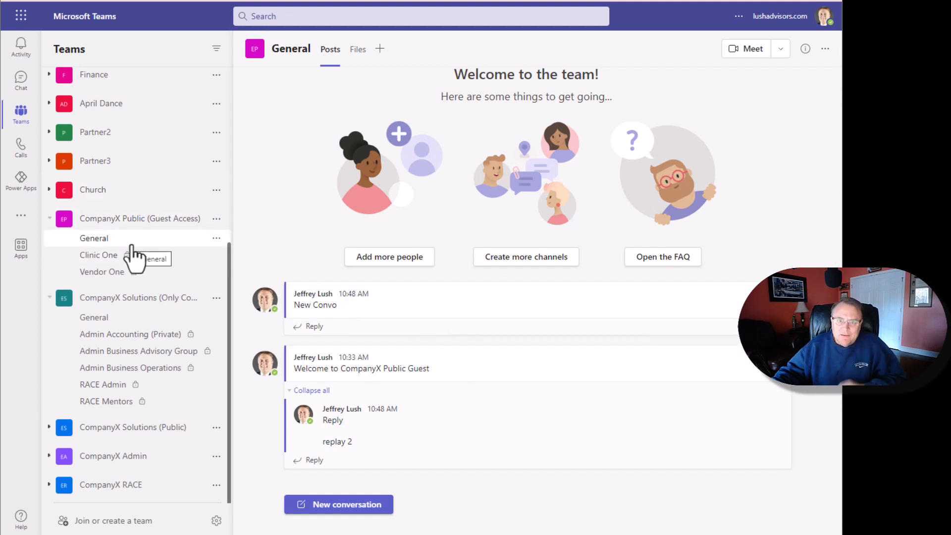
Open the Clinic One channel under CompanyX Public (Guest Access)
click(114, 263)
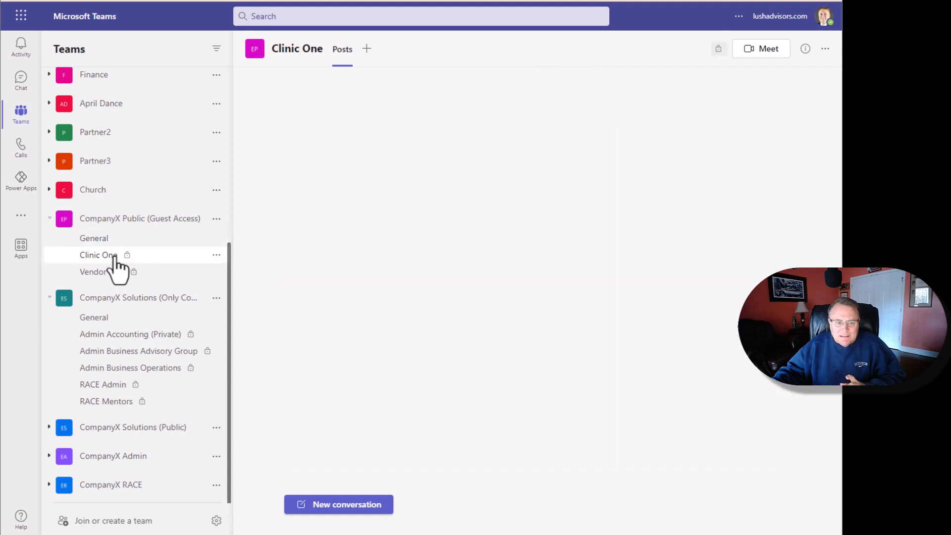